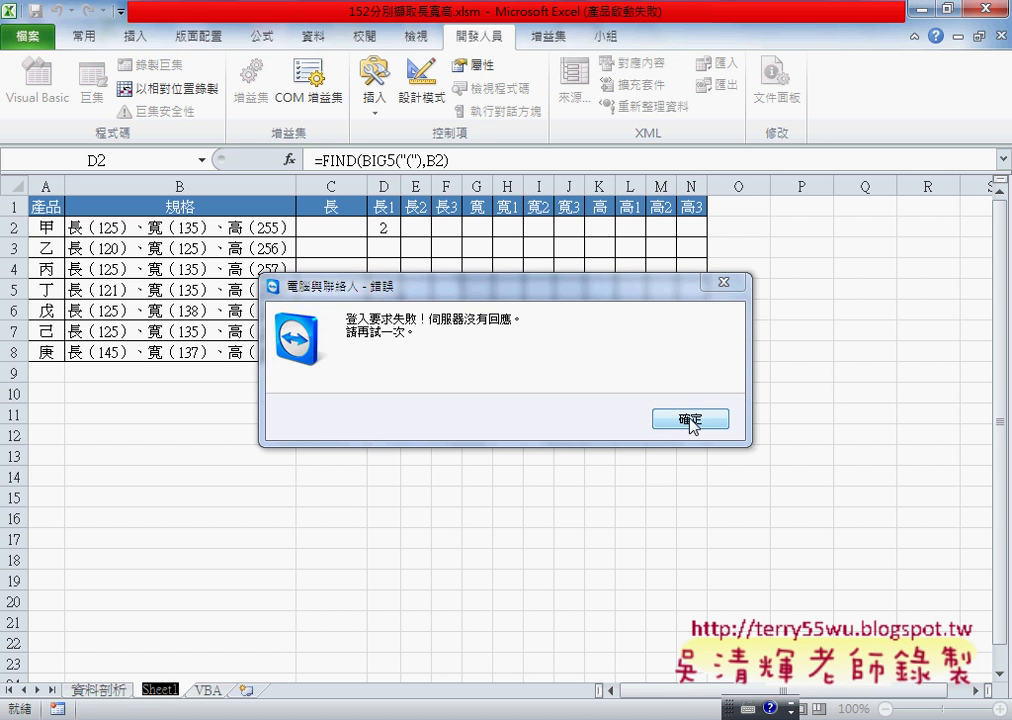
# - Dismiss the TeamViewer login error and start editing the Sheet1 tab name
pyautogui.click(691, 420)
pyautogui.doubleClick(163, 688)
pyautogui.click(157, 690)
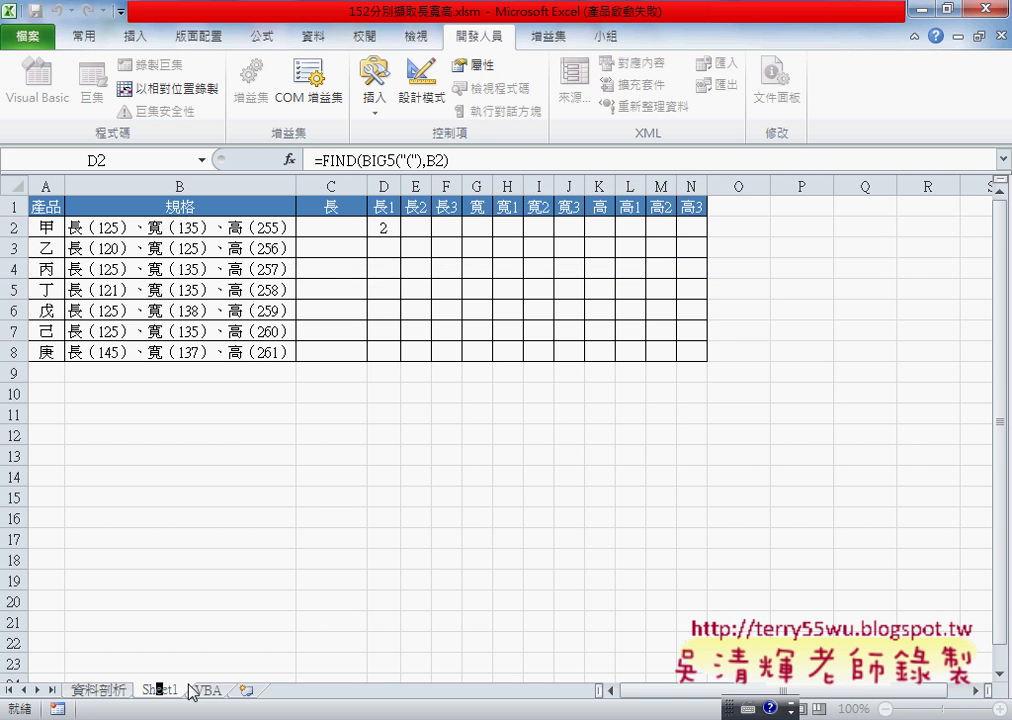
pyautogui.press('BackSpace')
pyautogui.press('BackSpace')
# - Clear the tab name and enter 函數 with the Chinese input method
pyautogui.press('BackSpace')
pyautogui.press('Delete')
pyautogui.press('Delete')
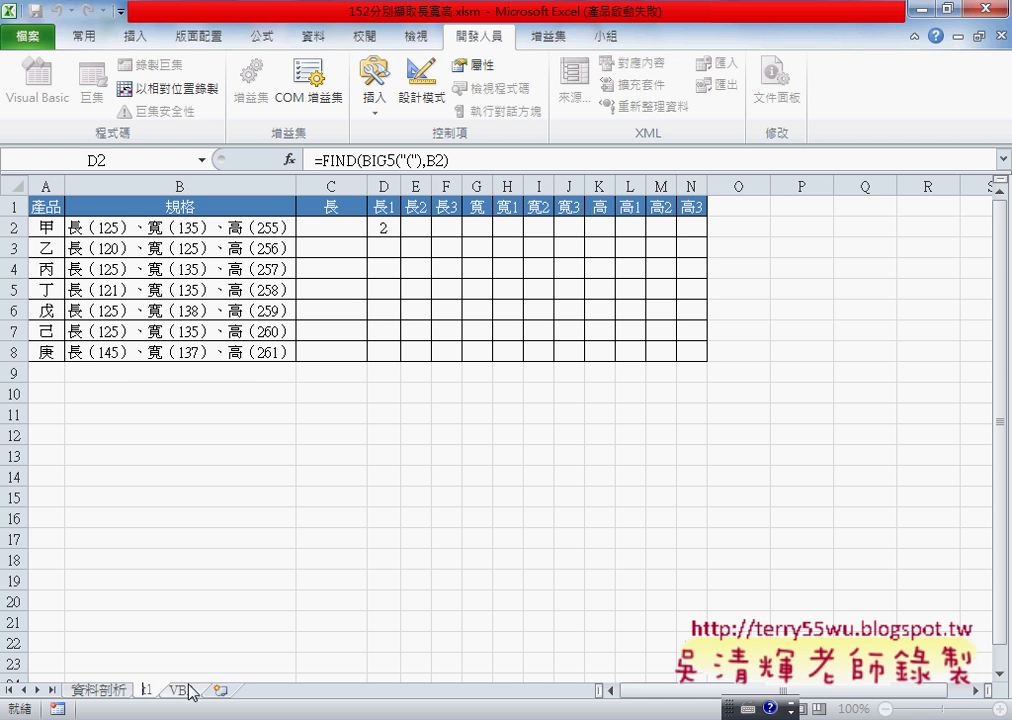
pyautogui.write('h8')
pyautogui.press('Delete')
pyautogui.write('2')
pyautogui.press('BackSpace')
pyautogui.press('BackSpace')
pyautogui.press('BackSpace')
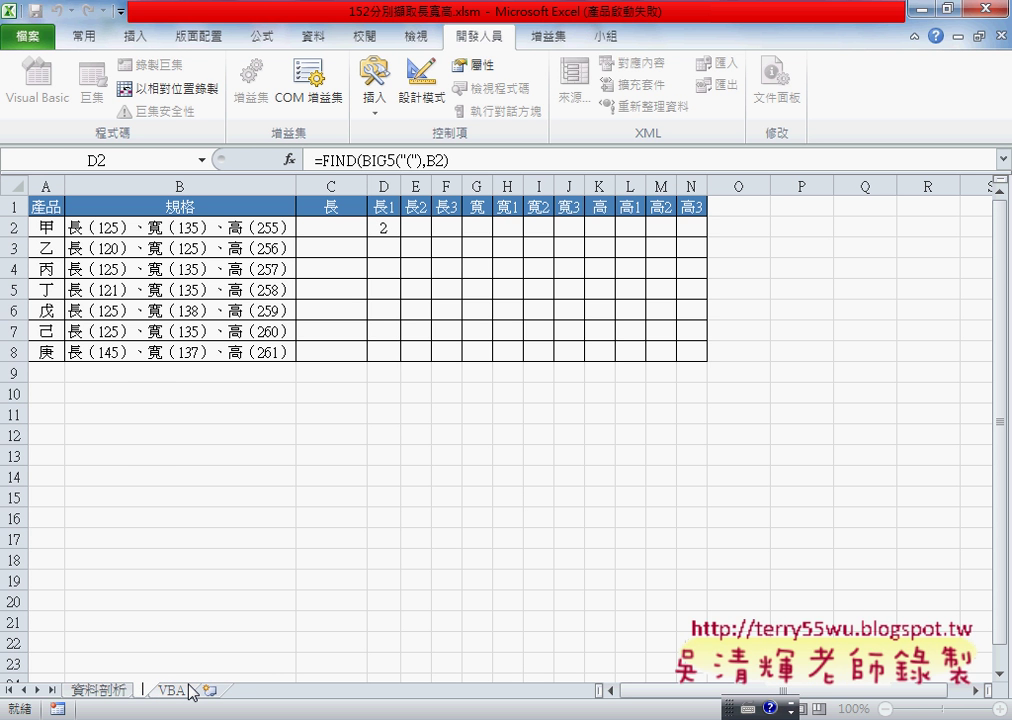
pyautogui.write('h8')
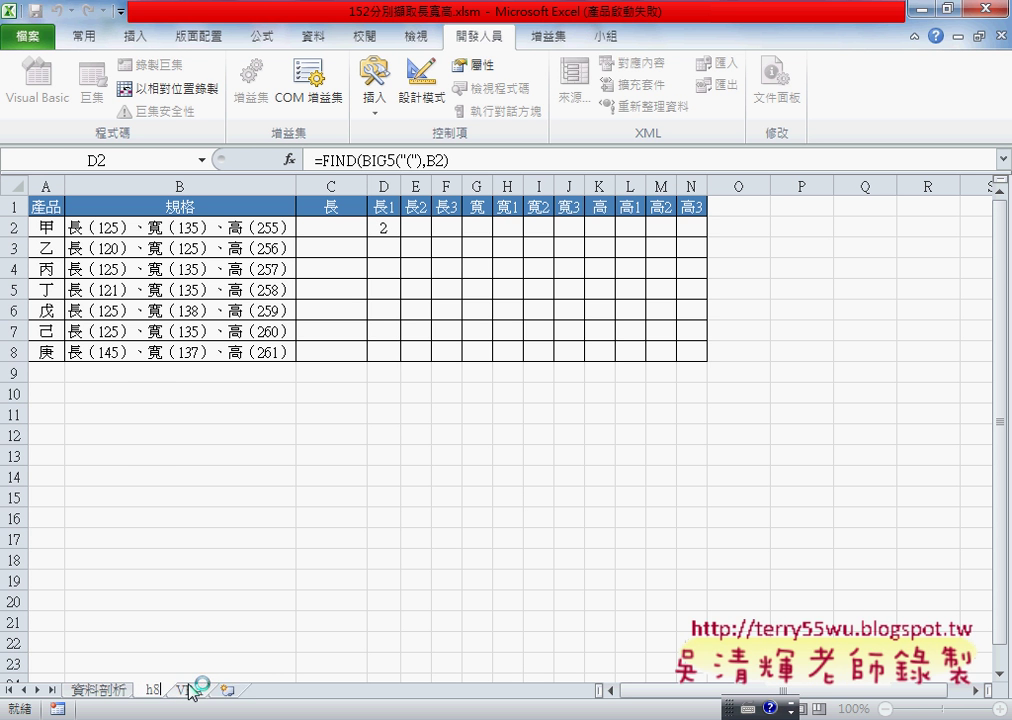
pyautogui.write('2x')
pyautogui.press('BackSpace')
pyautogui.press('BackSpace')
pyautogui.press('BackSpace')
pyautogui.press('BackSpace')
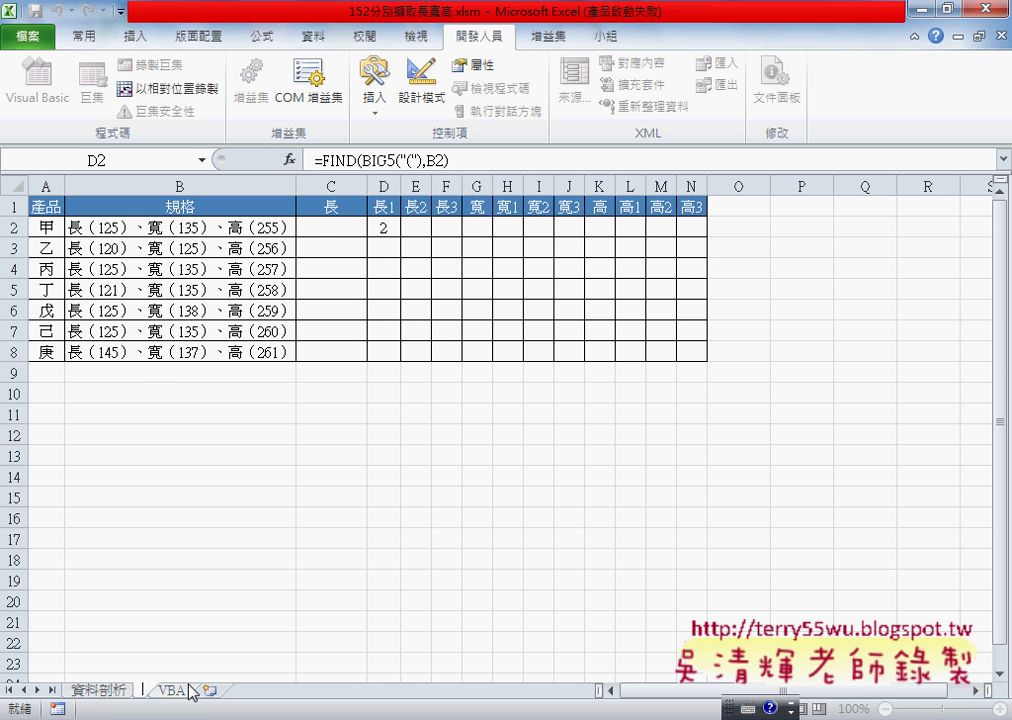
pyautogui.hotkey('ctrl', 'space')
pyautogui.write('函數')
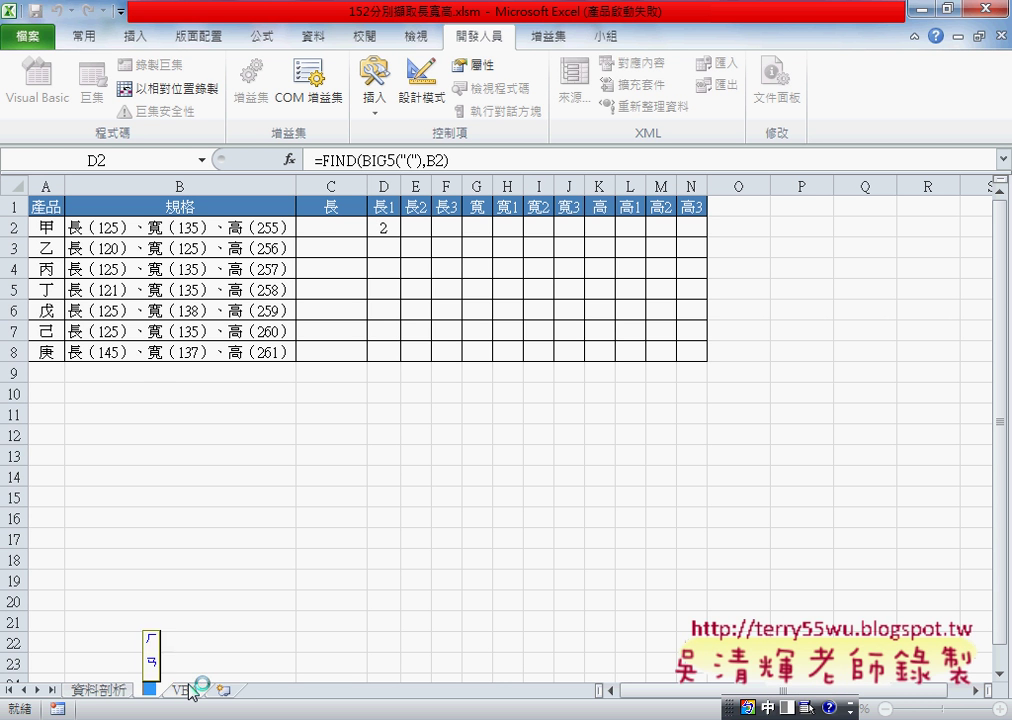
pyautogui.press('Return')
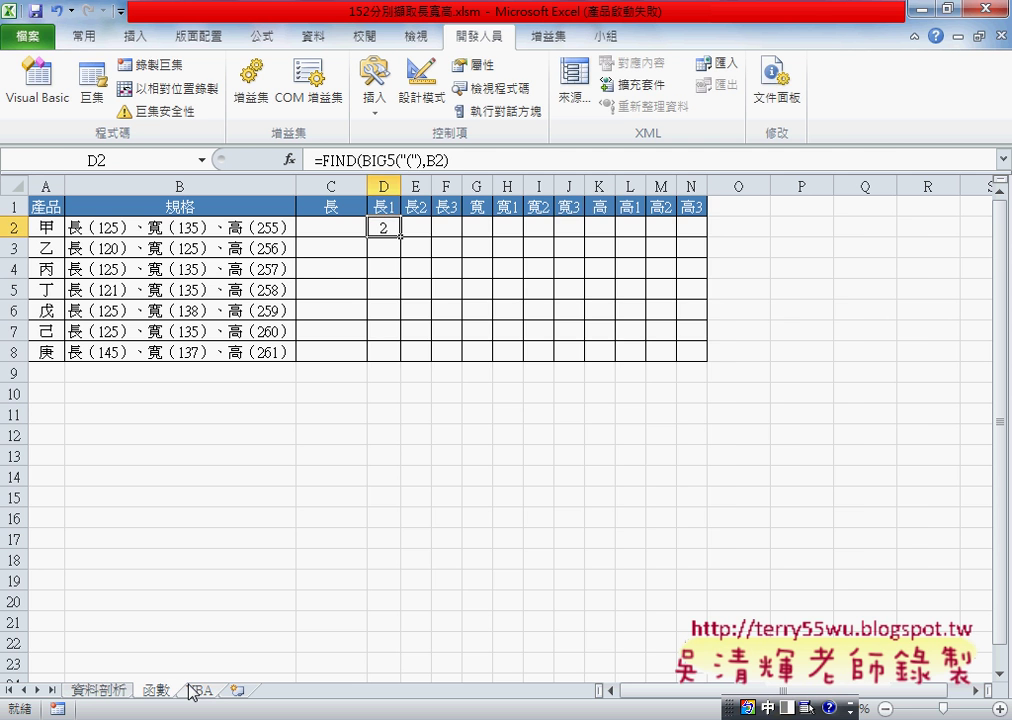
# - Strip the BIG5 wrapper from D2's formula so it searches B2 for the full-width （
pyautogui.click(200, 690)
pyautogui.click(158, 690)
pyautogui.moveTo(362, 160); pyautogui.dragTo(400, 161)
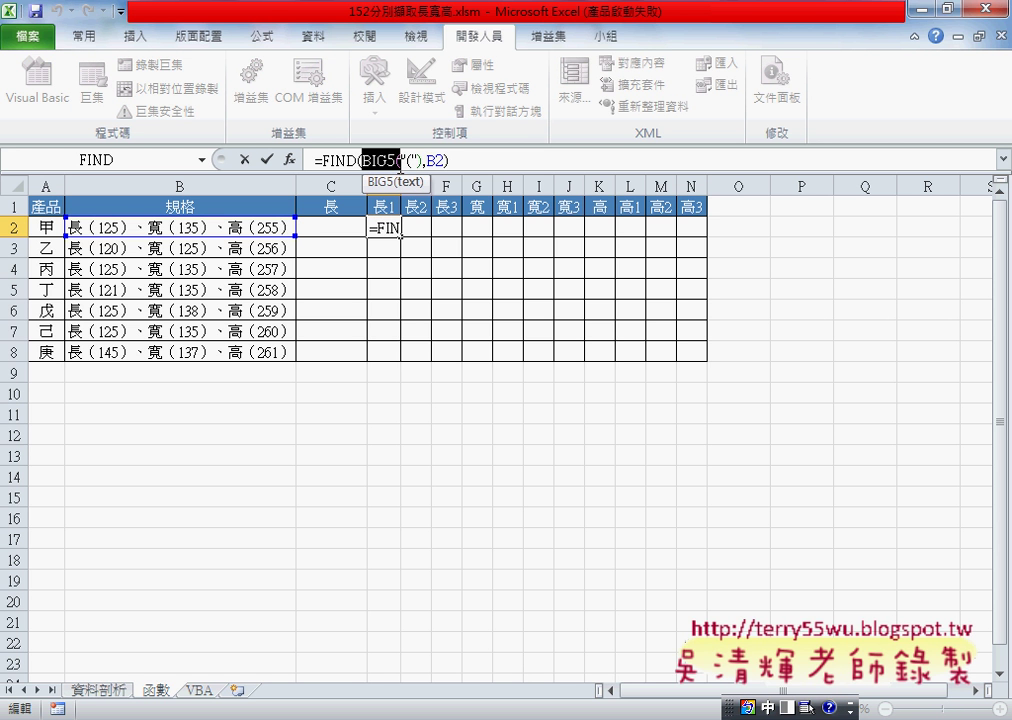
pyautogui.press('Delete')
pyautogui.press('Right')
pyautogui.press('Right')
pyautogui.press('Right')
pyautogui.press('Delete')
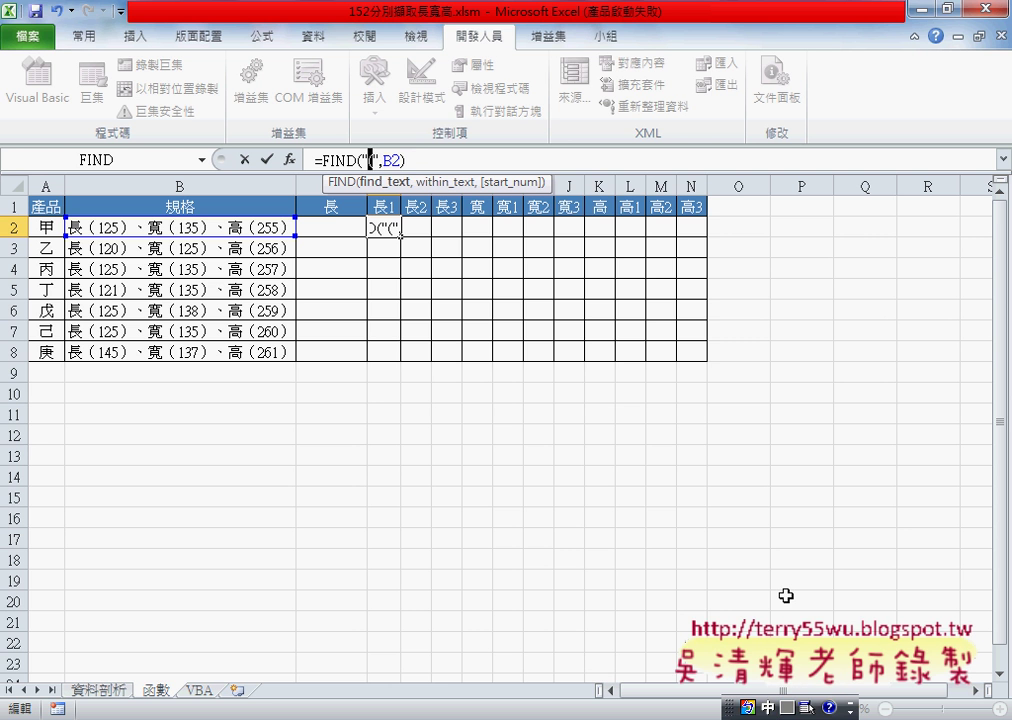
pyautogui.write('、(')
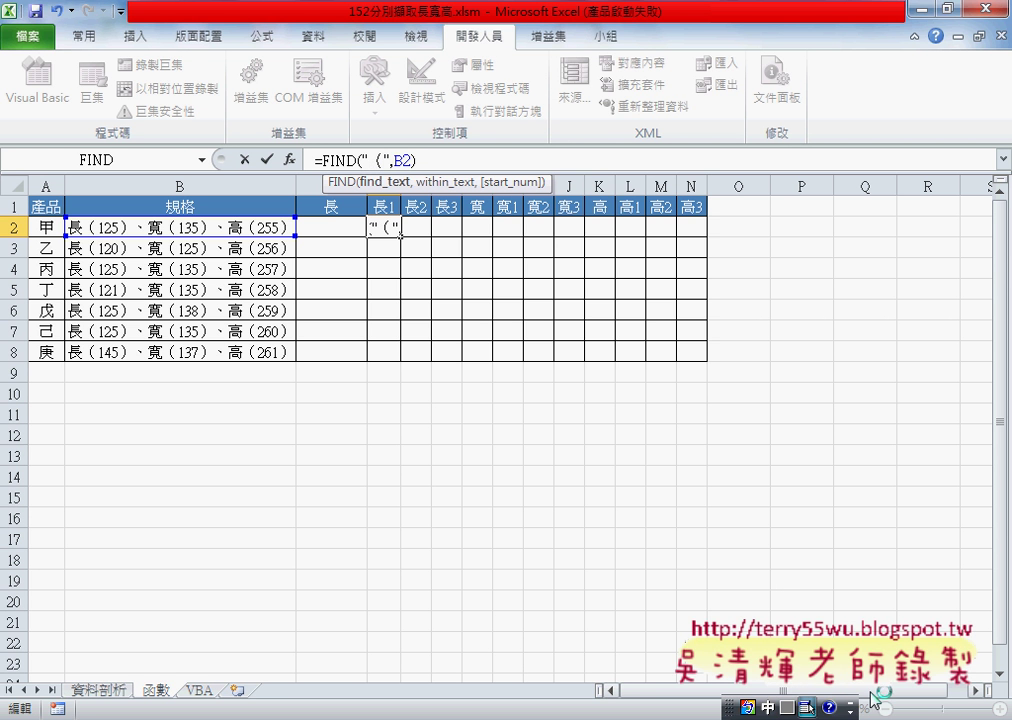
pyautogui.click(267, 160)
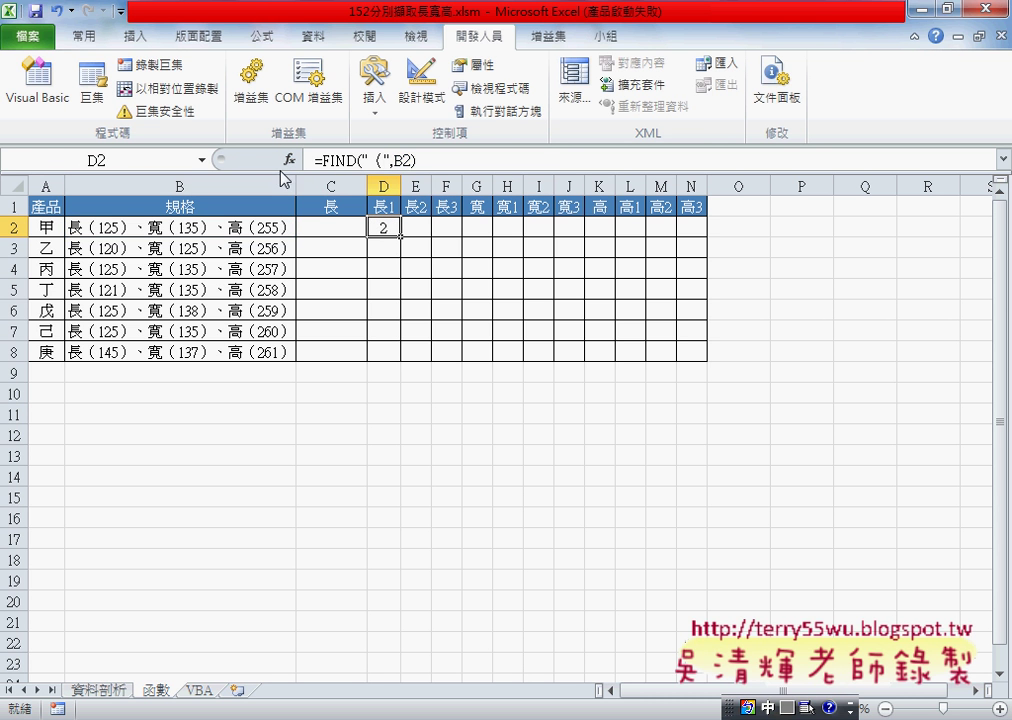
# - Copy D2's FIND formula text from the formula bar
pyautogui.click(412, 227)
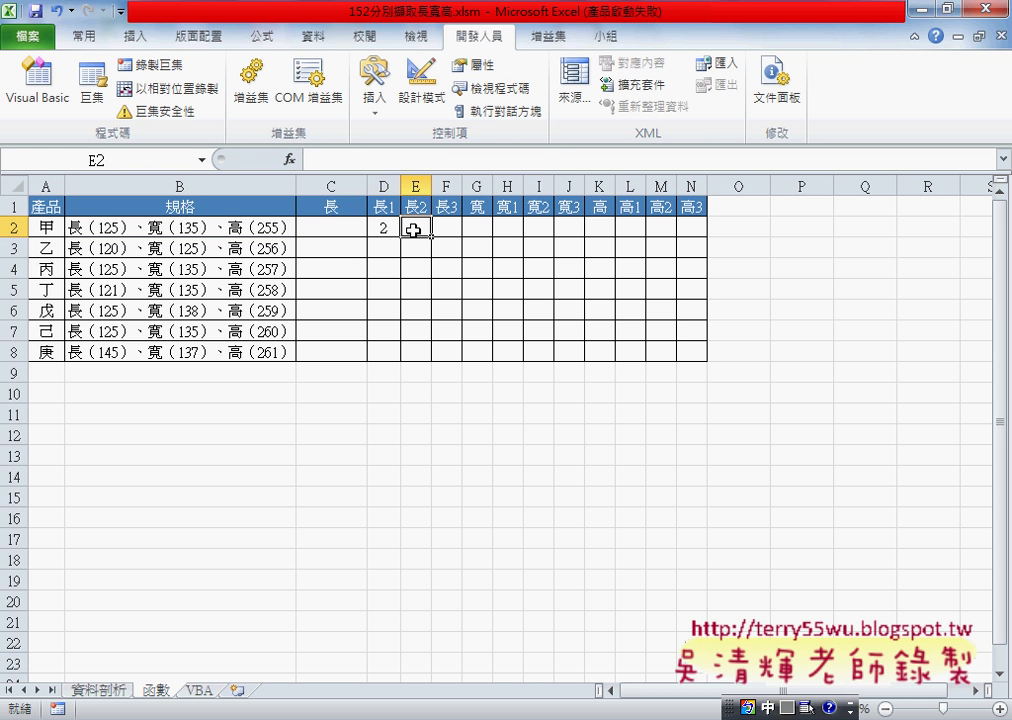
pyautogui.click(391, 228)
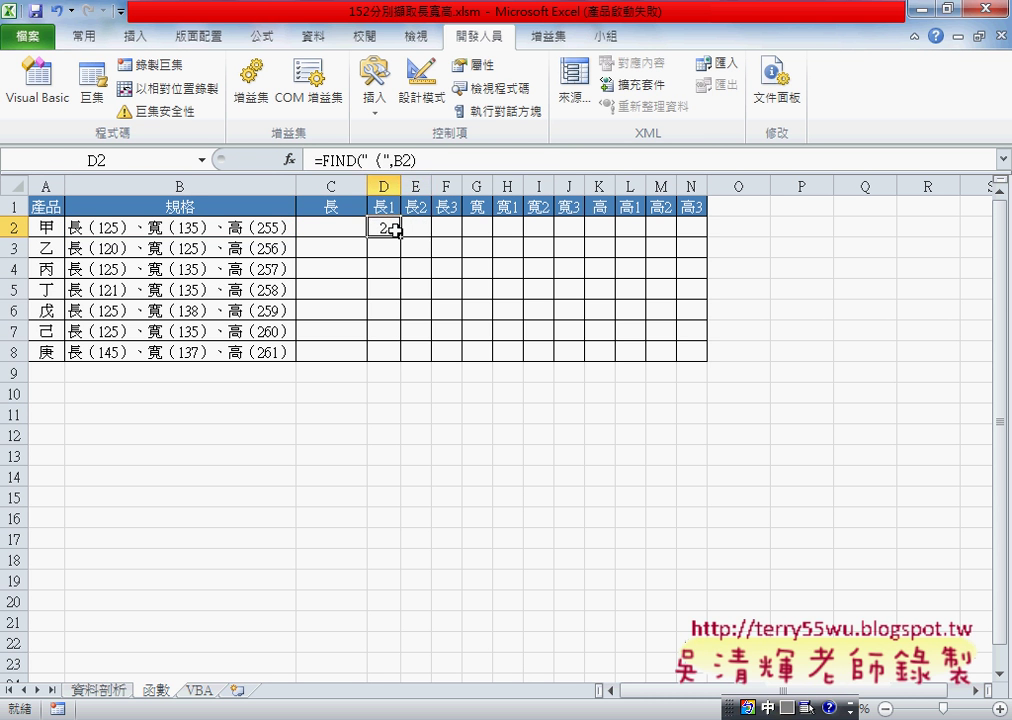
pyautogui.moveTo(420, 160); pyautogui.dragTo(315, 160)
pyautogui.rightClick(389, 160)
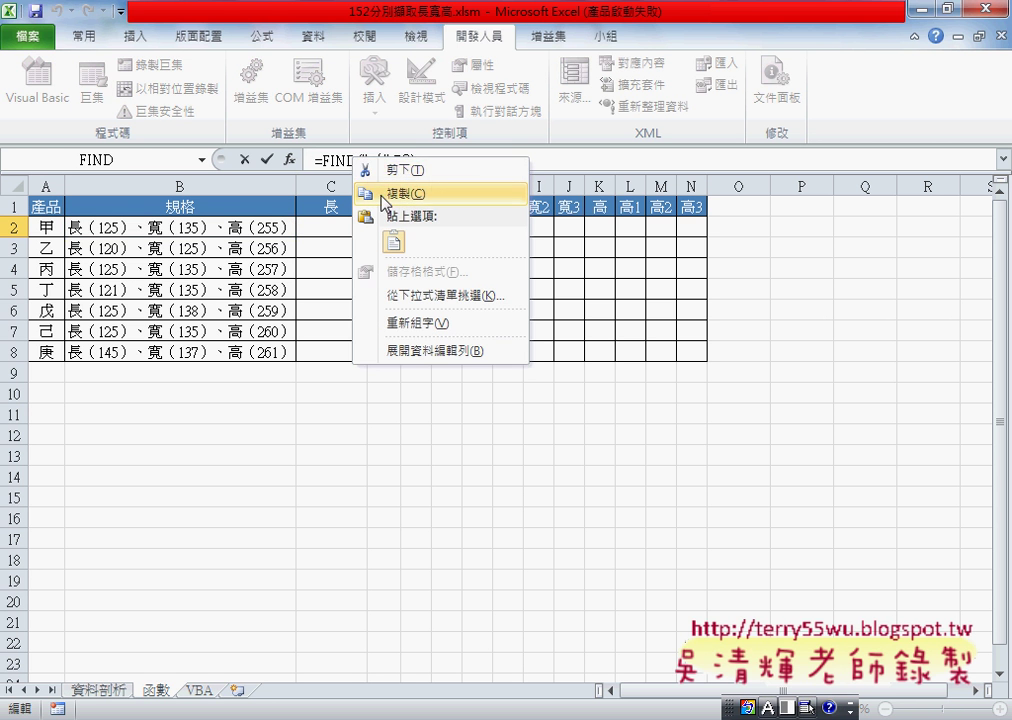
pyautogui.click(402, 172)
pyautogui.click(244, 160)
# - Paste the formula into E2 and change the searched bracket to ）, giving 6
pyautogui.click(419, 230)
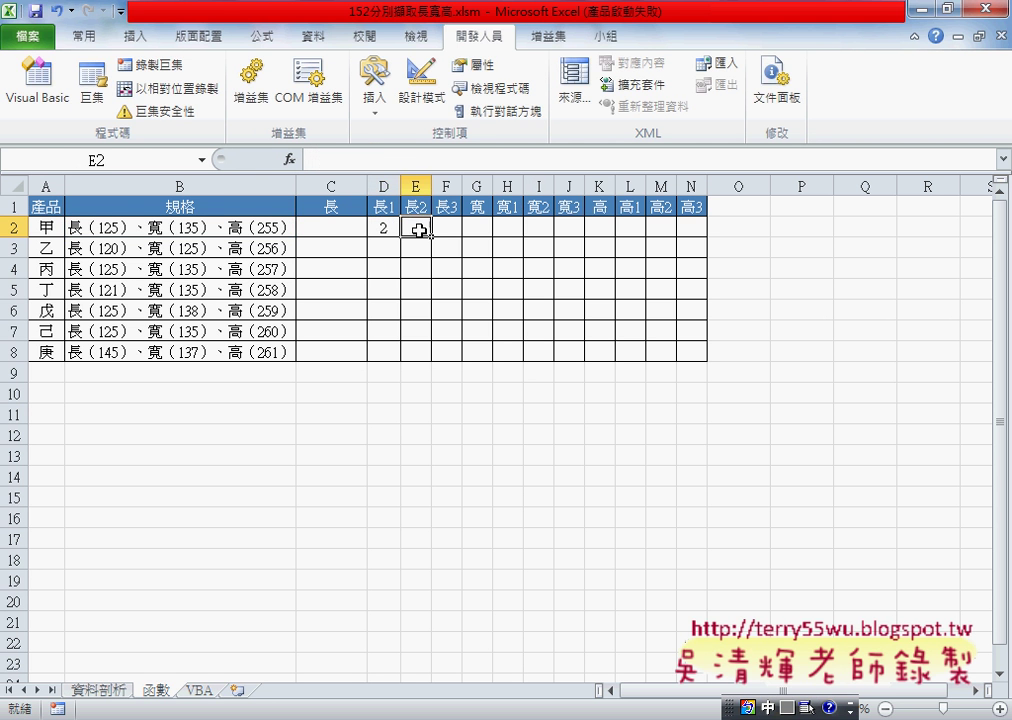
pyautogui.rightClick(371, 162)
pyautogui.click(409, 255)
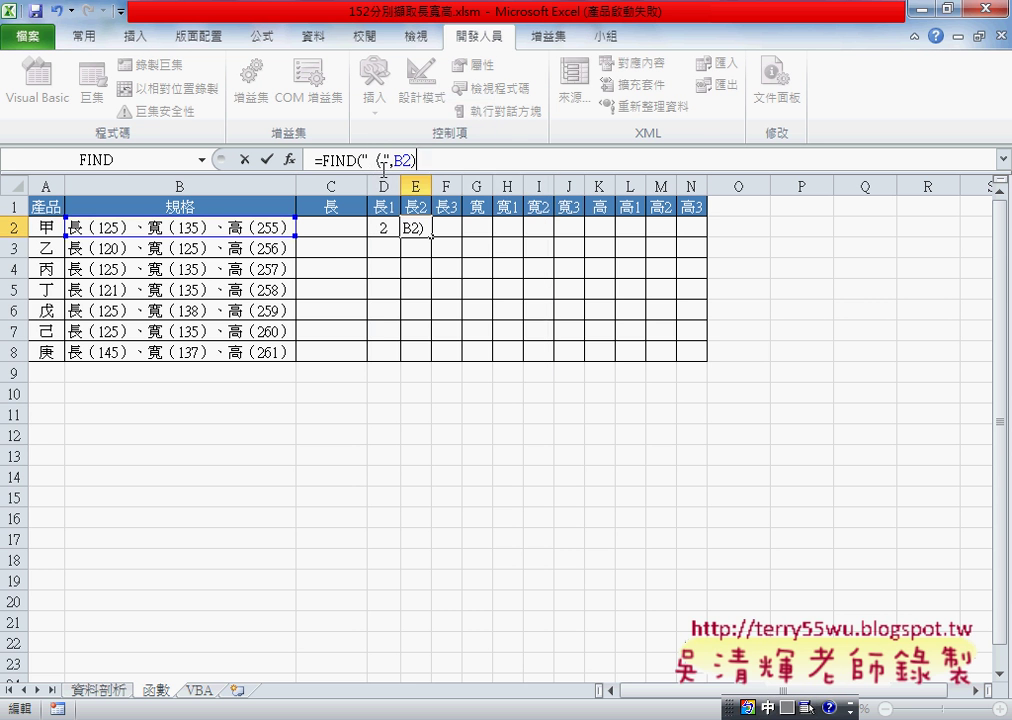
pyautogui.moveTo(383, 162); pyautogui.dragTo(375, 161)
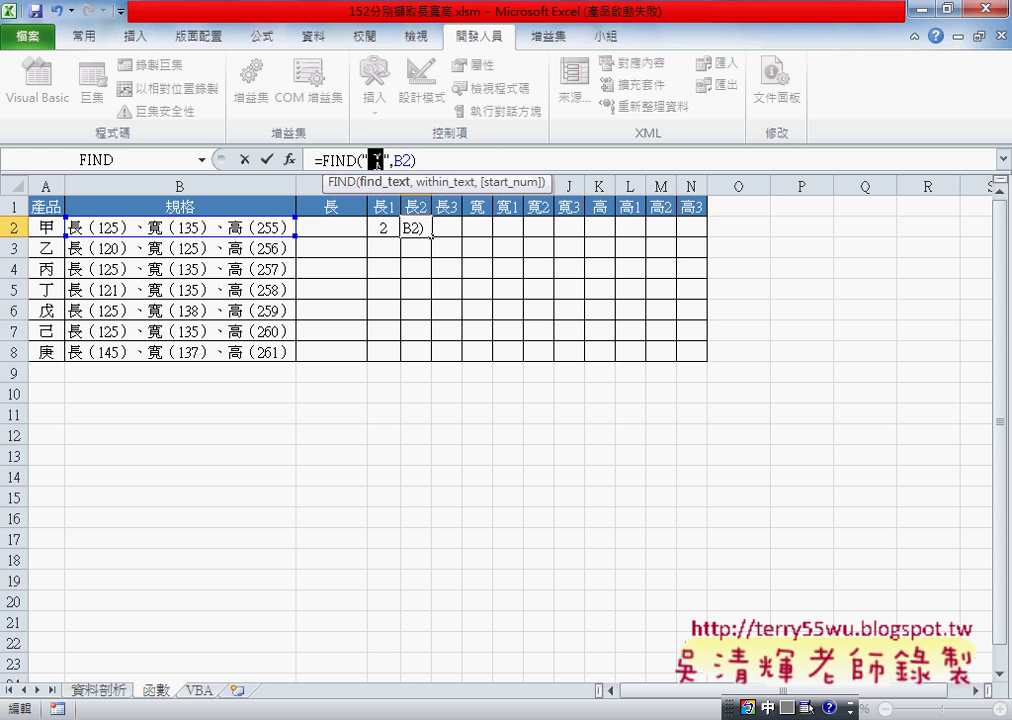
pyautogui.write('）')
pyautogui.click(266, 159)
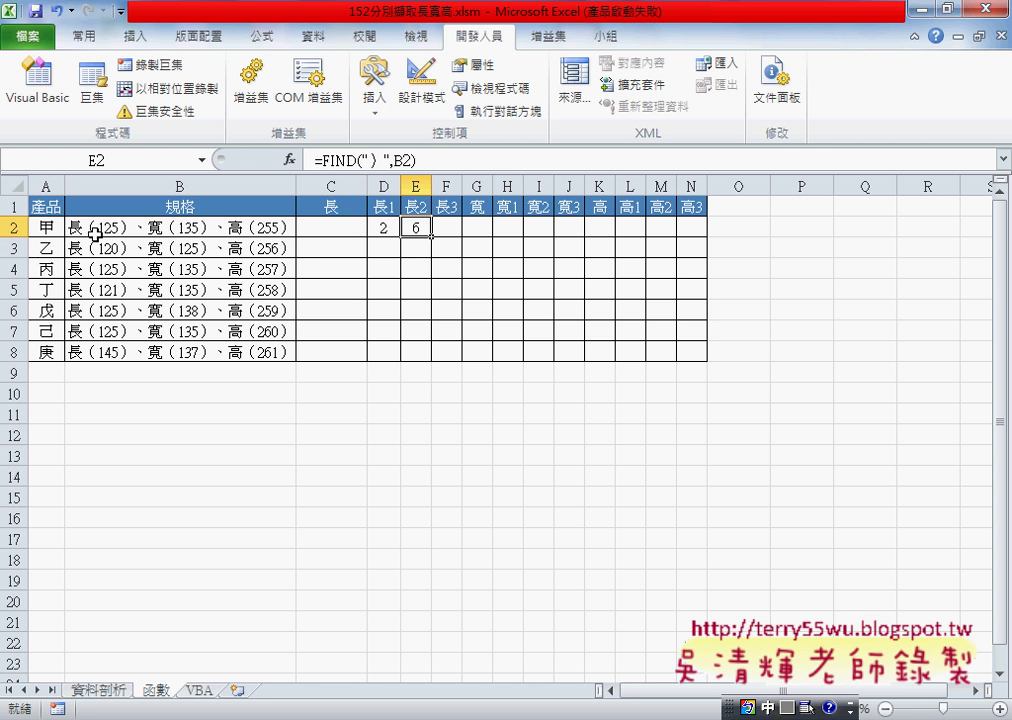
# - Start a MID function in F2 through Insert Function
pyautogui.click(451, 231)
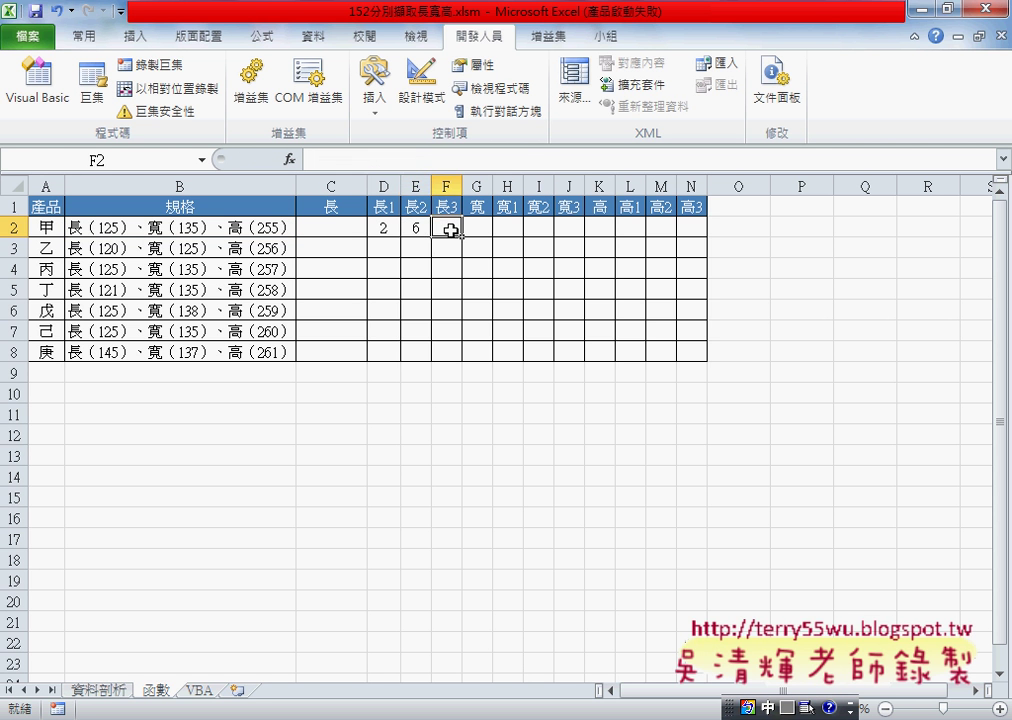
pyautogui.click(289, 159)
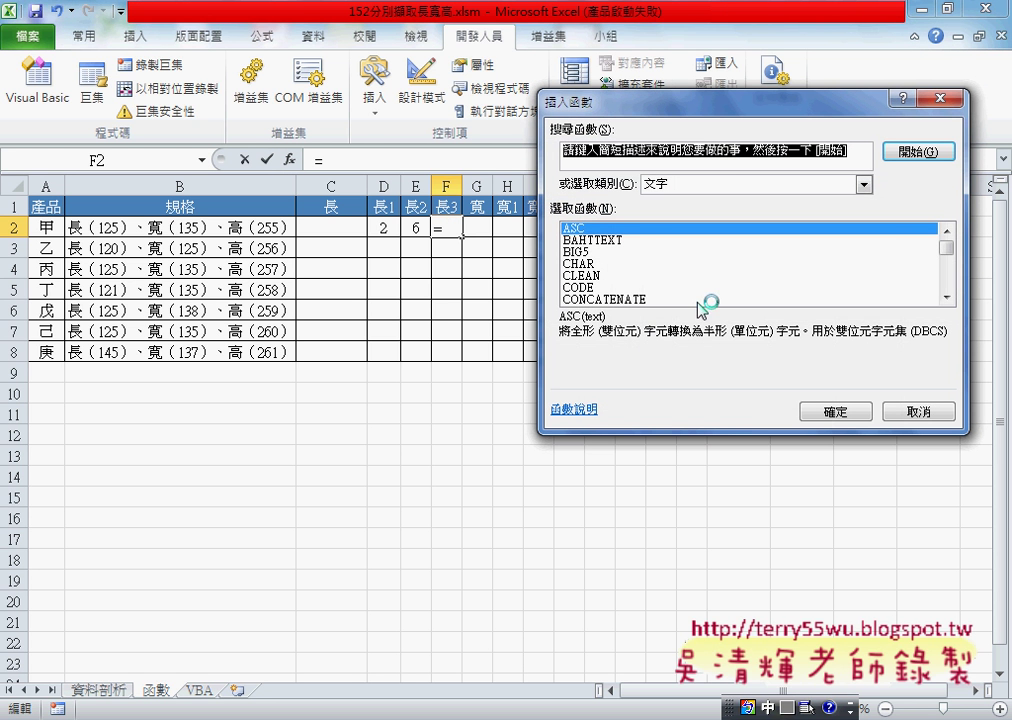
pyautogui.moveTo(946, 247); pyautogui.dragTo(946, 265)
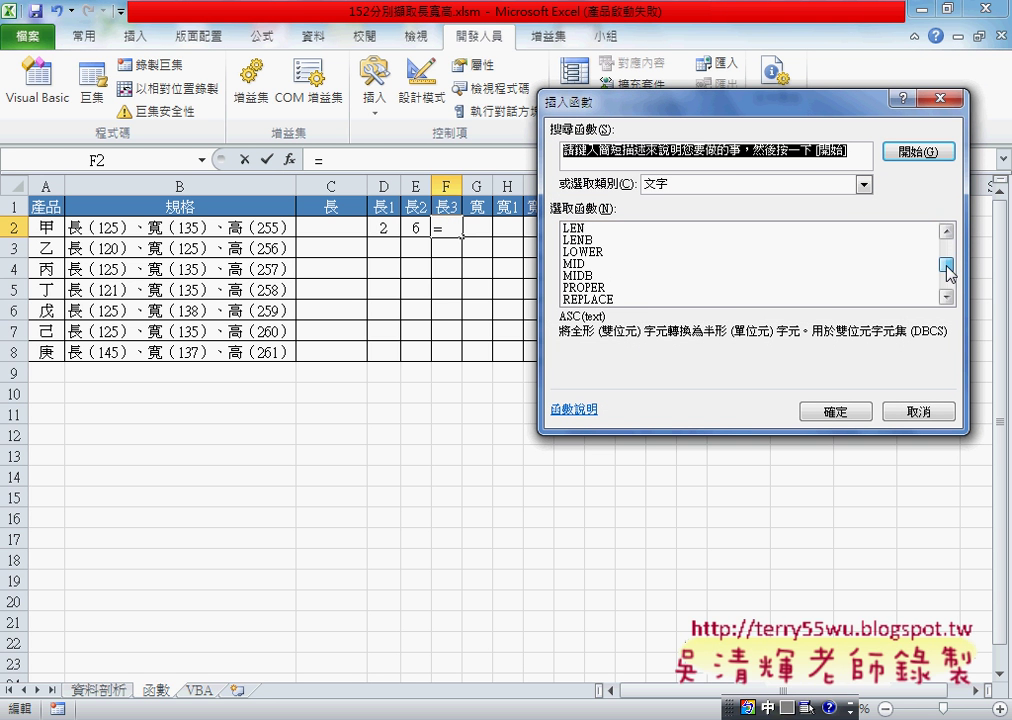
pyautogui.click(578, 263)
pyautogui.click(830, 411)
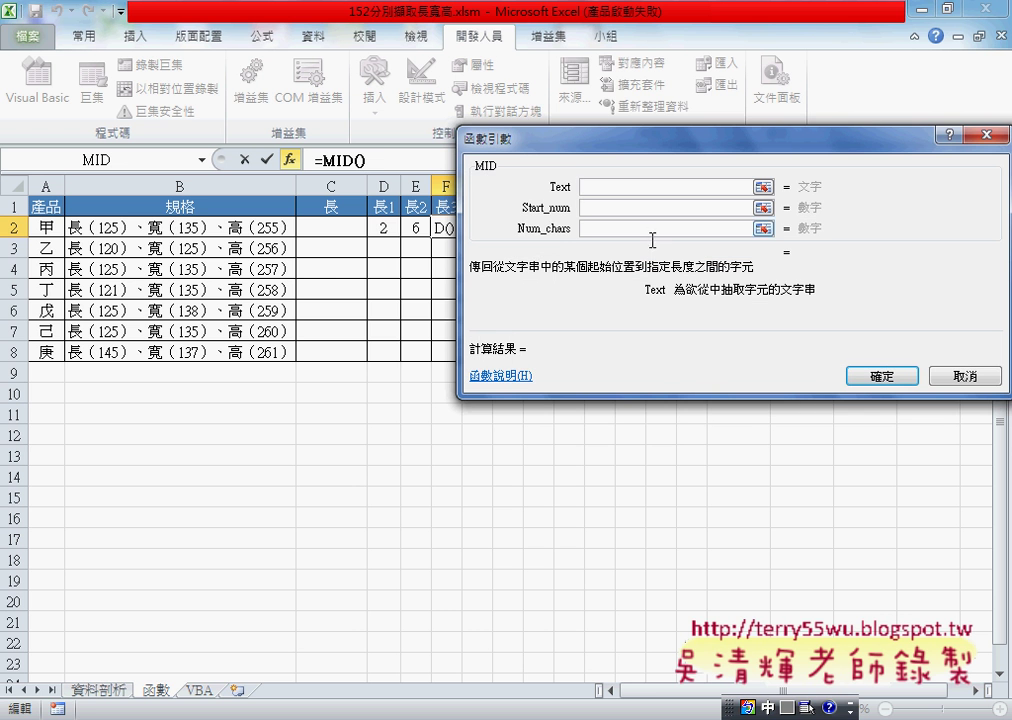
# - Set MID's arguments to Text B2, Start_num D2+1, and Num_chars E2-D2-1
pyautogui.click(170, 227)
pyautogui.click(583, 208)
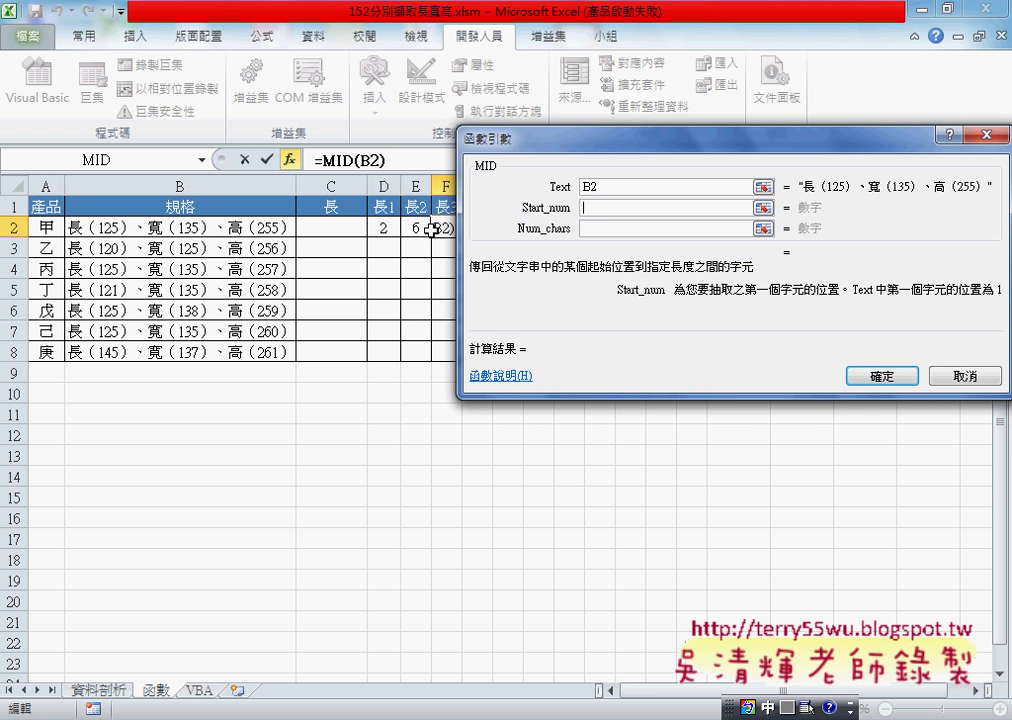
pyautogui.click(388, 229)
pyautogui.write('+')
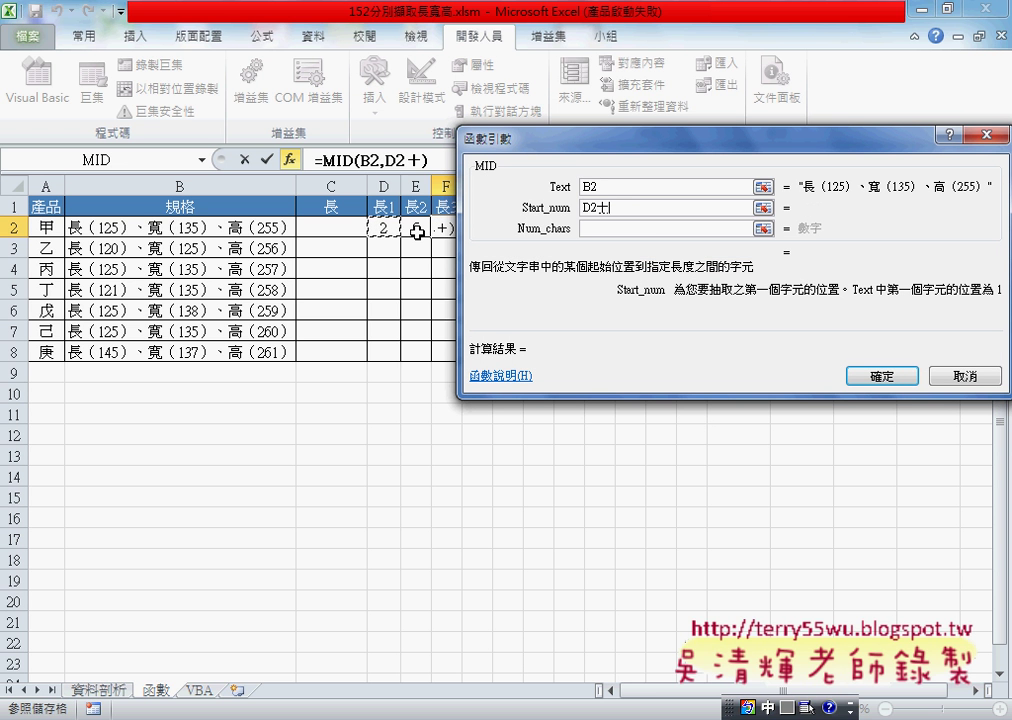
pyautogui.write('1')
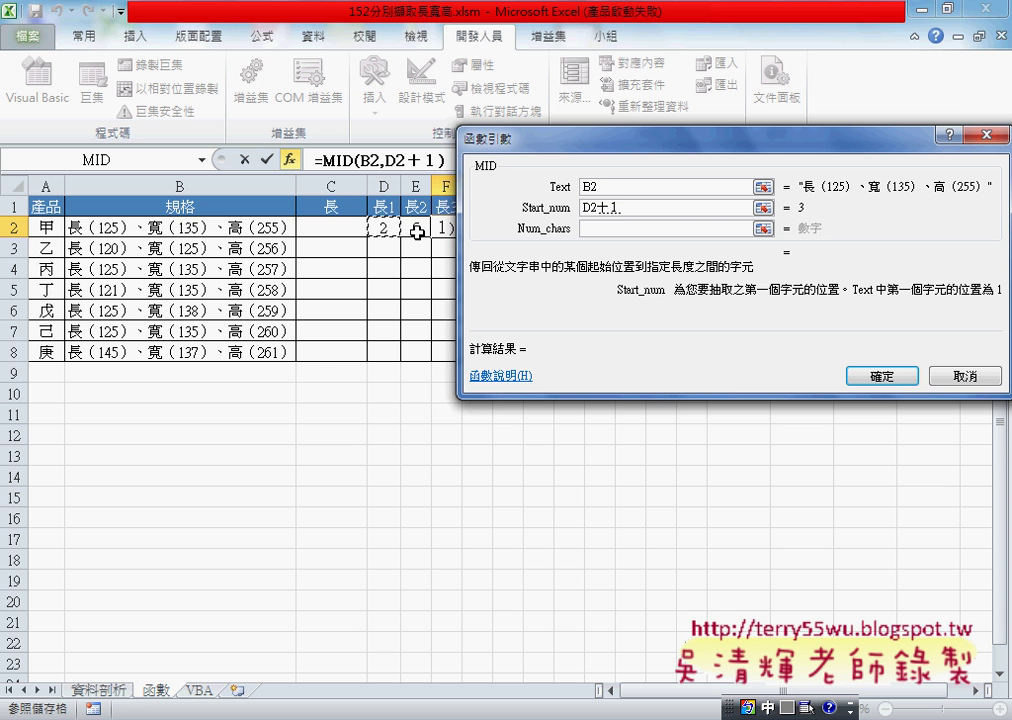
pyautogui.press('BackSpace')
pyautogui.press('BackSpace')
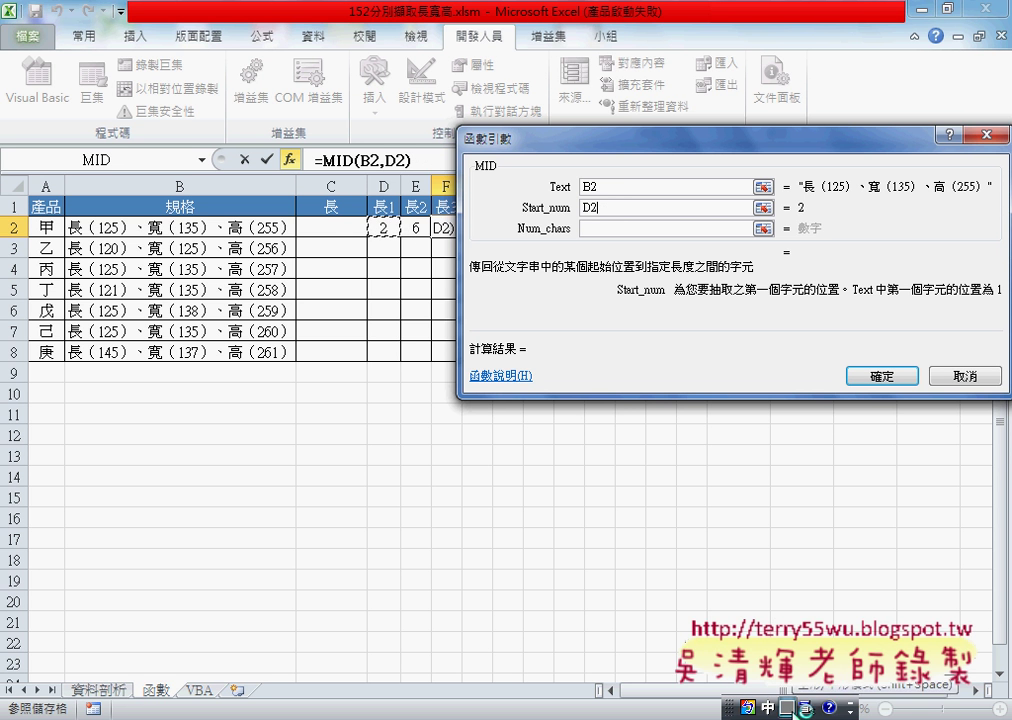
pyautogui.write('+1')
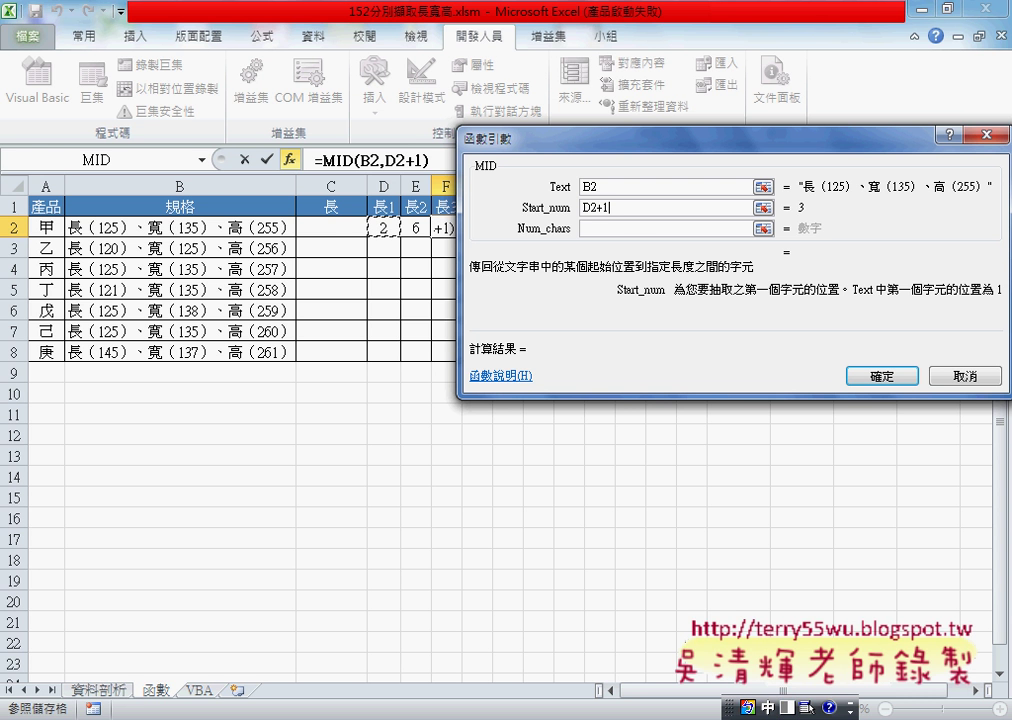
pyautogui.click(640, 228)
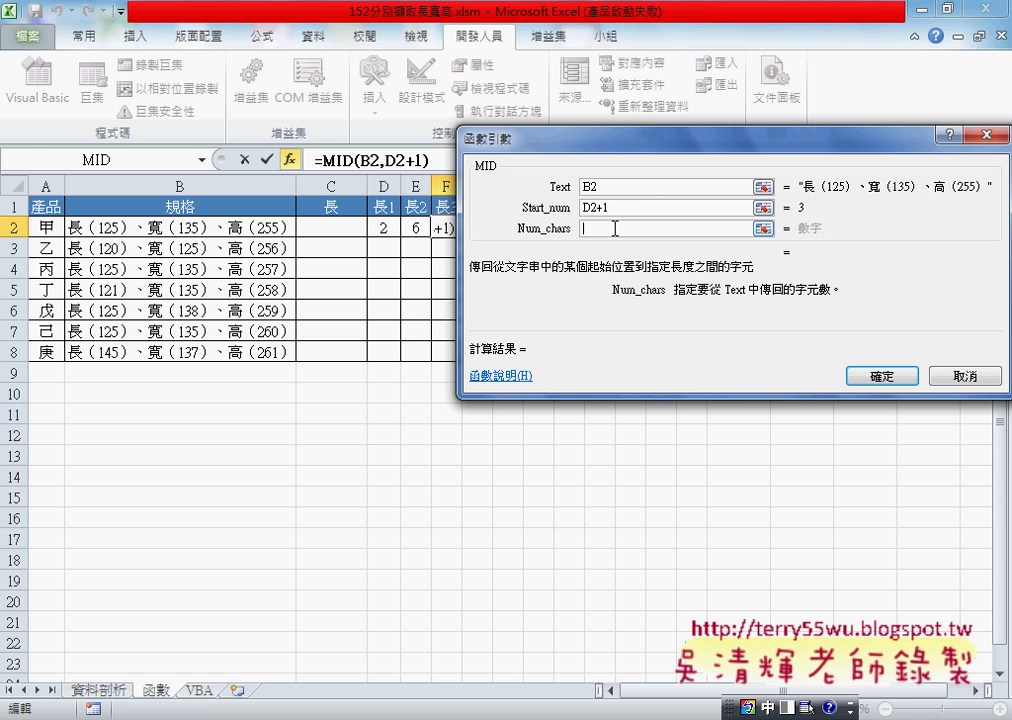
pyautogui.click(413, 228)
pyautogui.write('-')
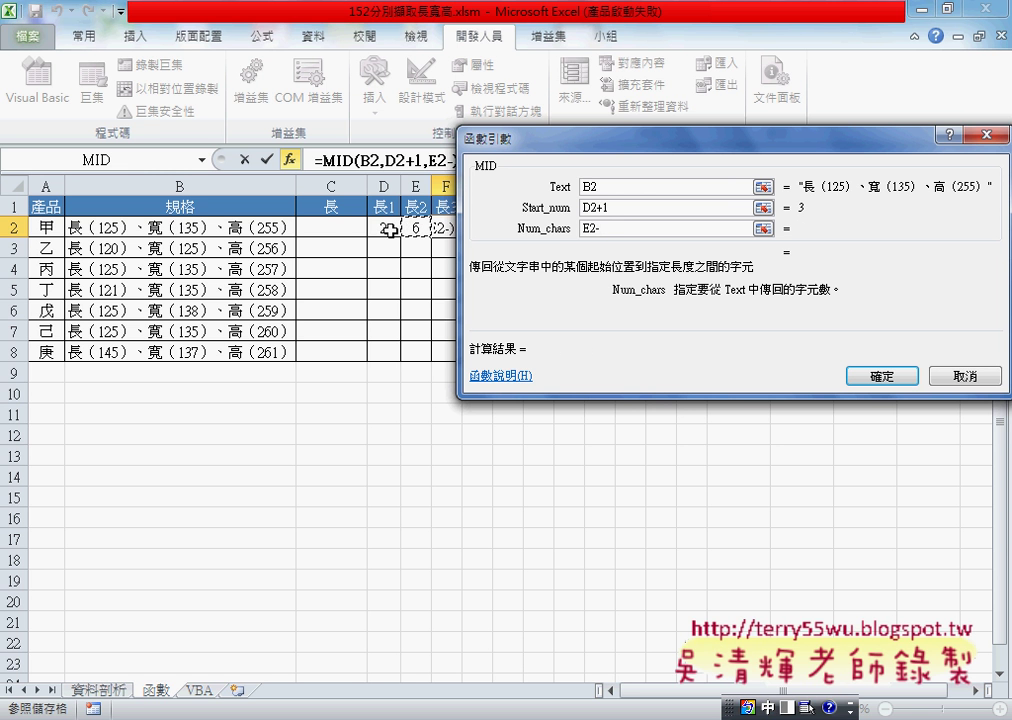
pyautogui.click(387, 231)
pyautogui.write('-1')
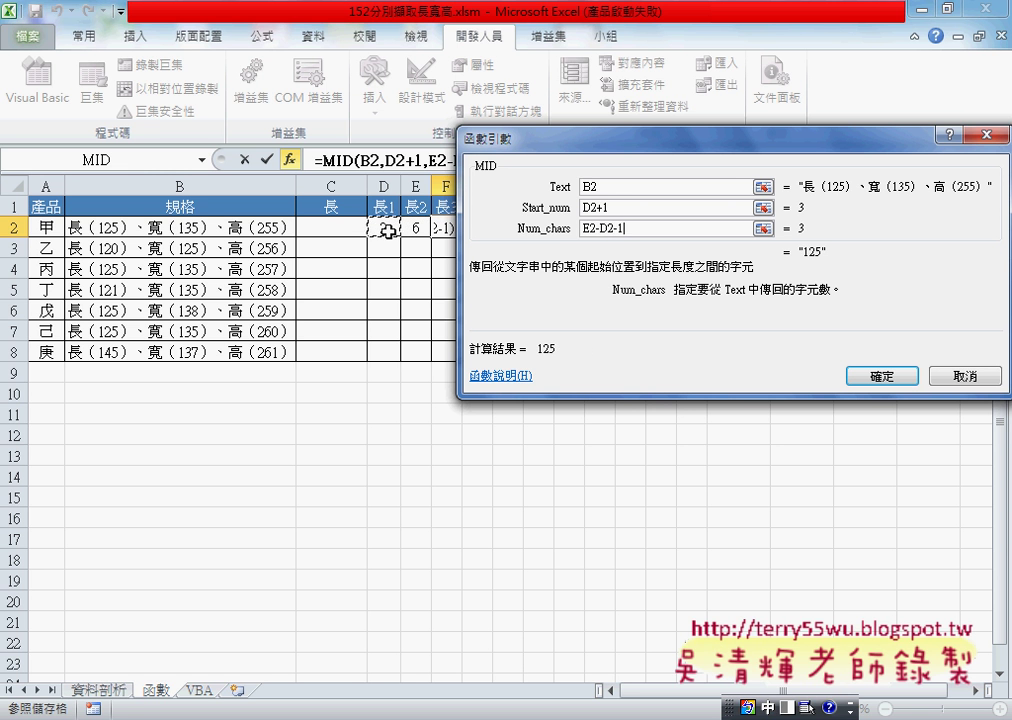
pyautogui.click(860, 377)
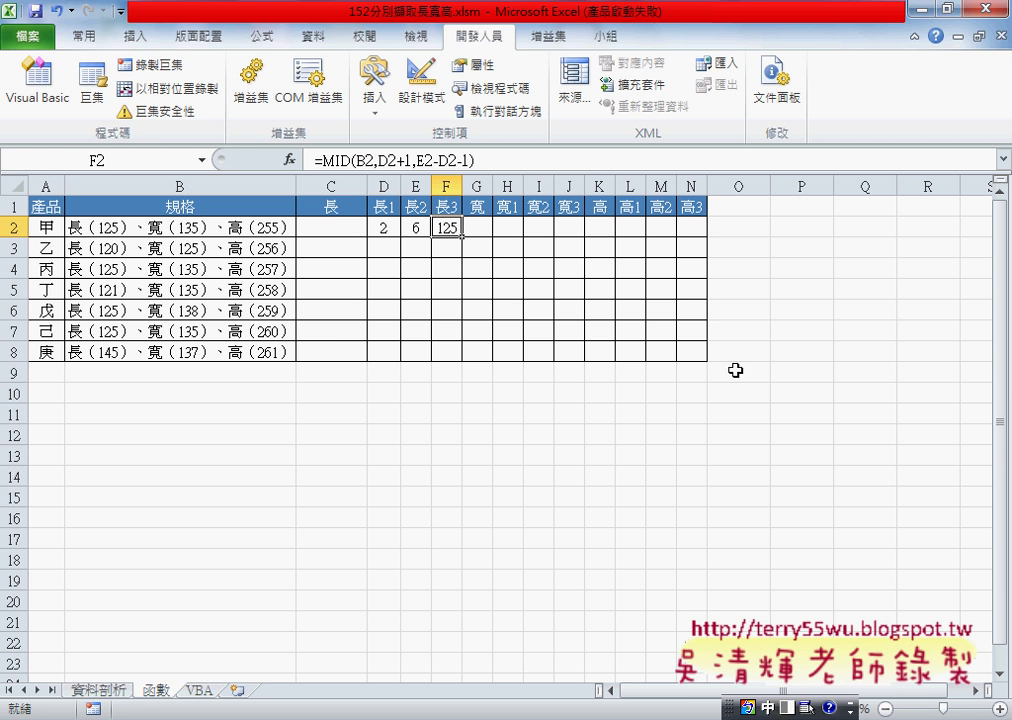
# - Fill D2, E2 and F2 down to row 8, giving lengths 125, 120, 125, 121, 125, 125, 145
pyautogui.click(386, 228)
pyautogui.moveTo(400, 237); pyautogui.dragTo(398, 355)
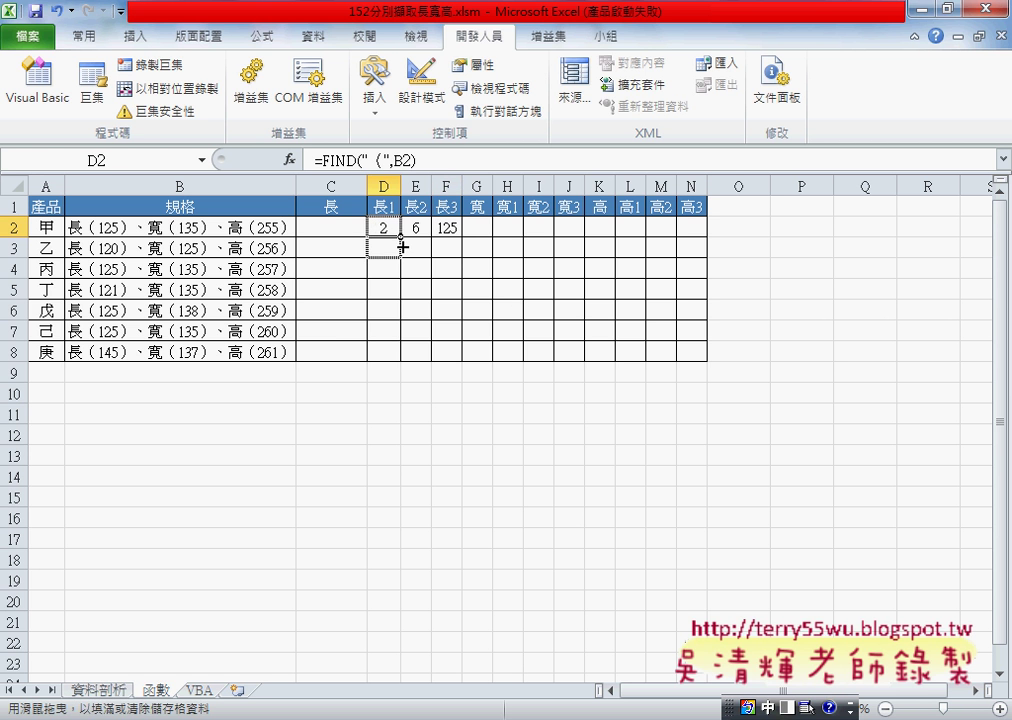
pyautogui.click(415, 228)
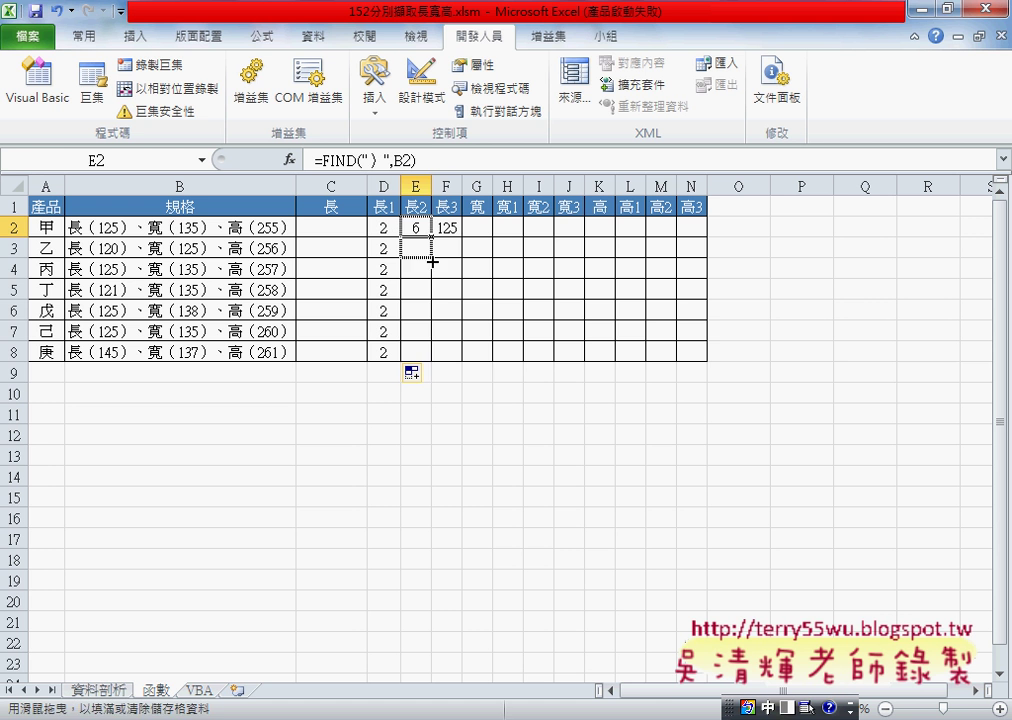
pyautogui.moveTo(431, 233); pyautogui.dragTo(427, 355)
pyautogui.click(459, 228)
pyautogui.moveTo(462, 237); pyautogui.dragTo(459, 356)
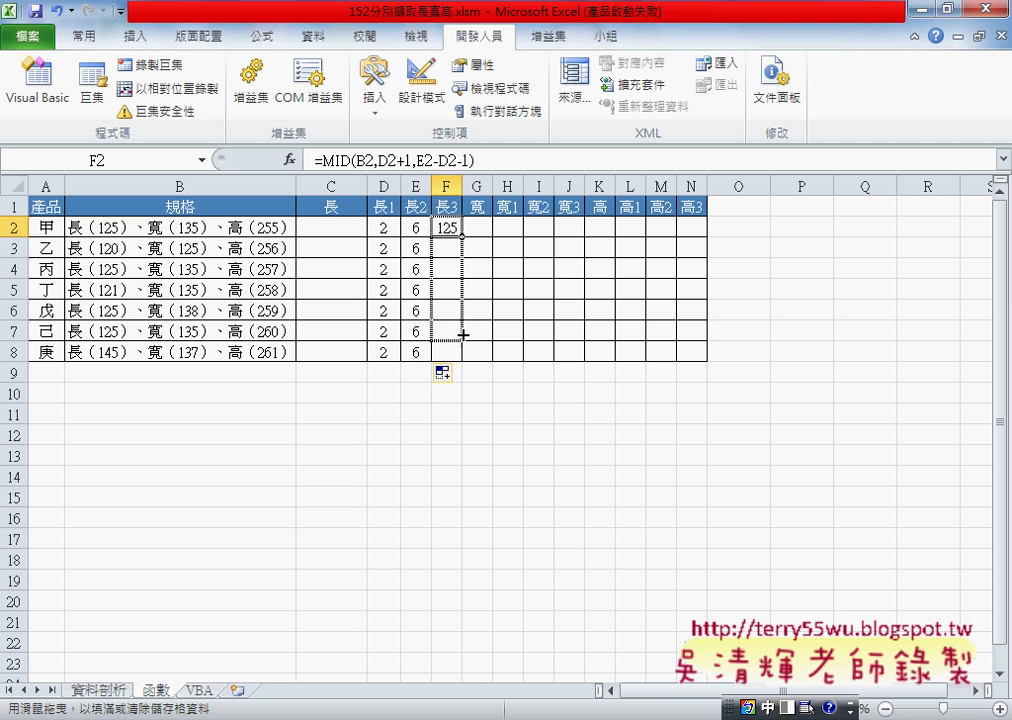
pyautogui.click(450, 228)
pyautogui.click(328, 229)
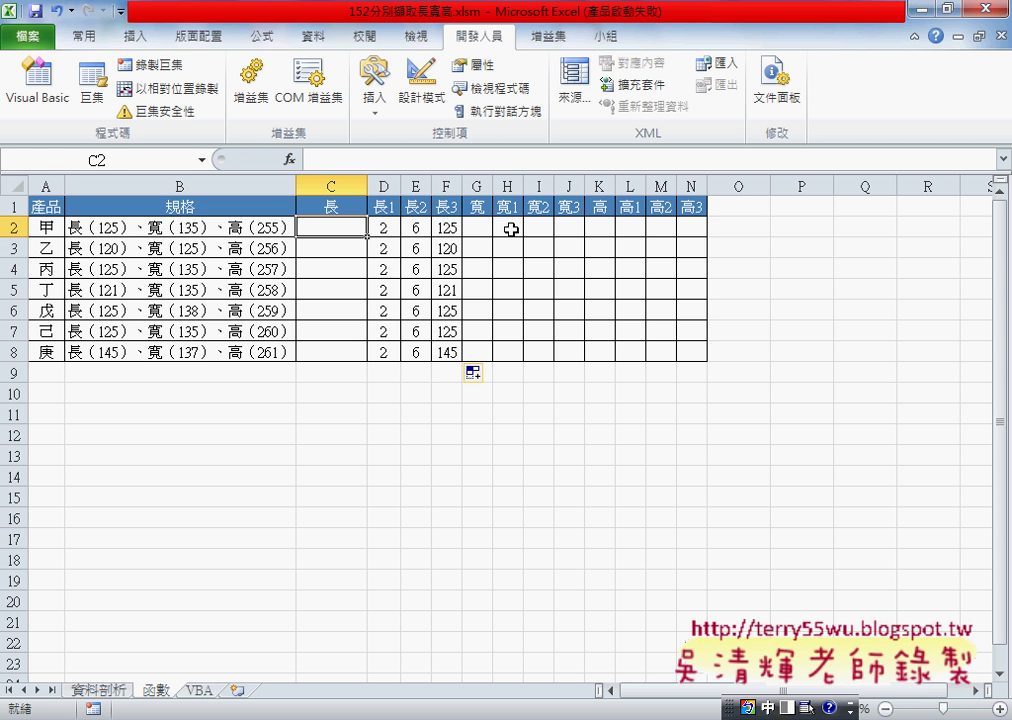
pyautogui.click(511, 230)
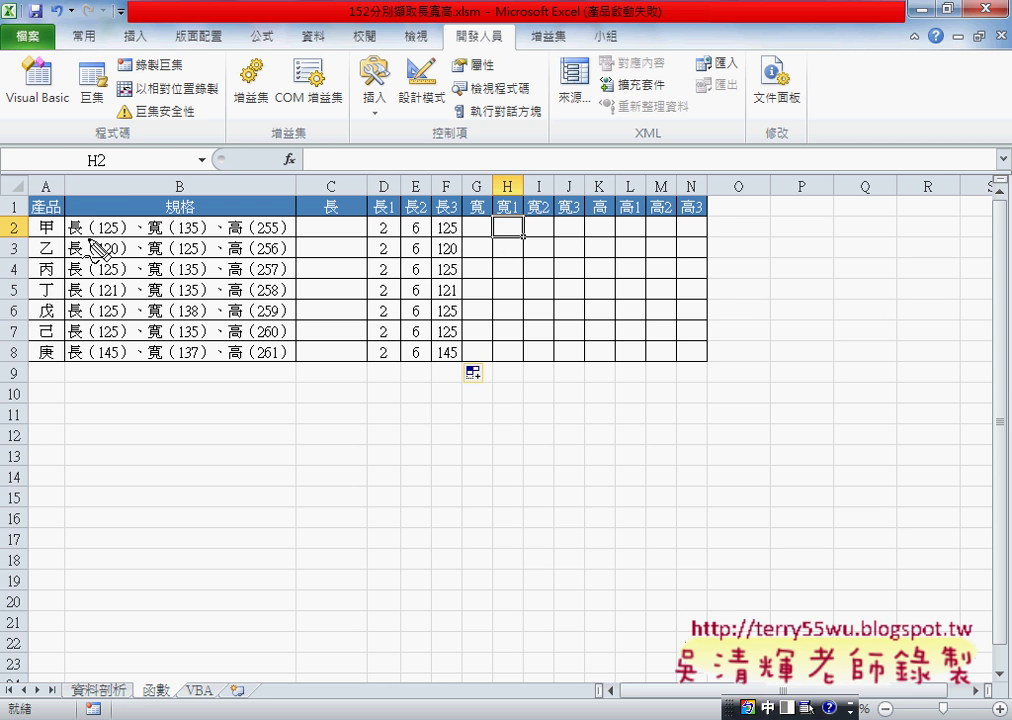
pyautogui.moveTo(62, 205)
pyautogui.mouseDown()
pyautogui.moveTo(62, 243)
pyautogui.moveTo(97, 238)
pyautogui.moveTo(118, 207)
pyautogui.moveTo(127, 215)
pyautogui.moveTo(91, 240)
pyautogui.mouseUp()
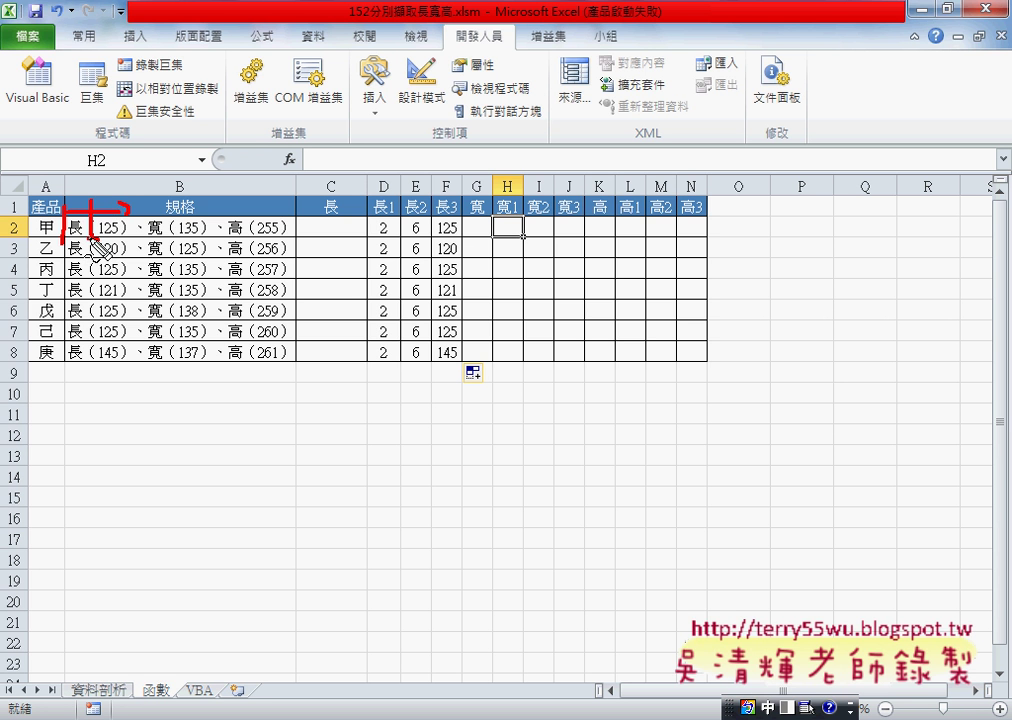
pyautogui.moveTo(97, 178)
pyautogui.mouseDown()
pyautogui.moveTo(110, 178)
pyautogui.moveTo(104, 185)
pyautogui.mouseUp()
pyautogui.moveTo(114, 171)
pyautogui.mouseDown()
pyautogui.moveTo(115, 188)
pyautogui.moveTo(168, 243)
pyautogui.mouseUp()
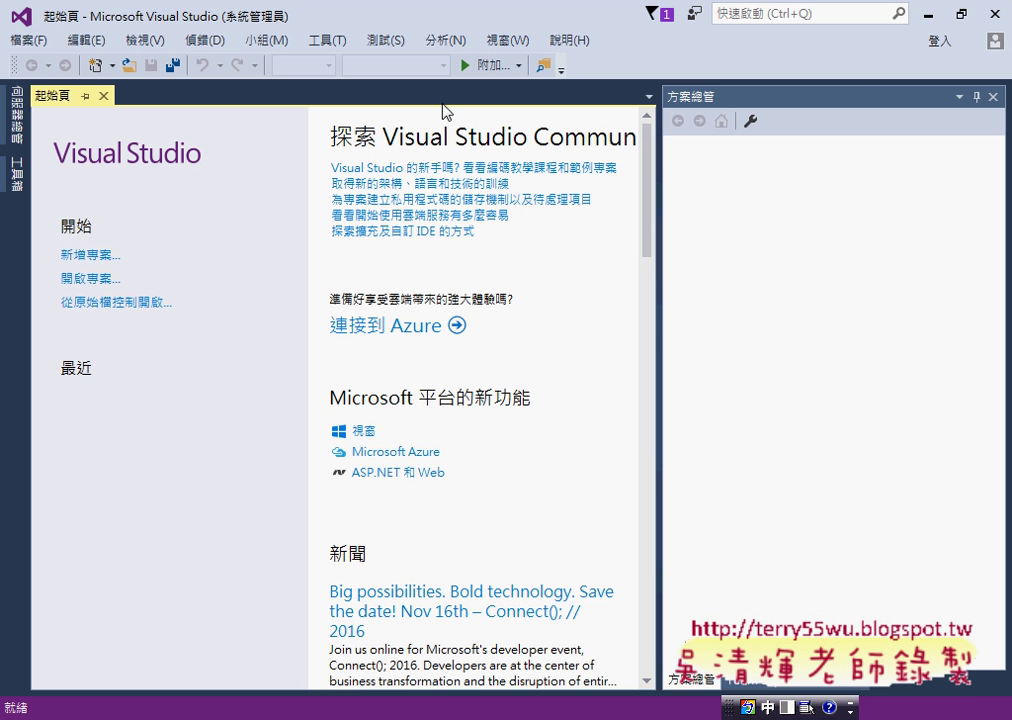
pyautogui.click(929, 14)
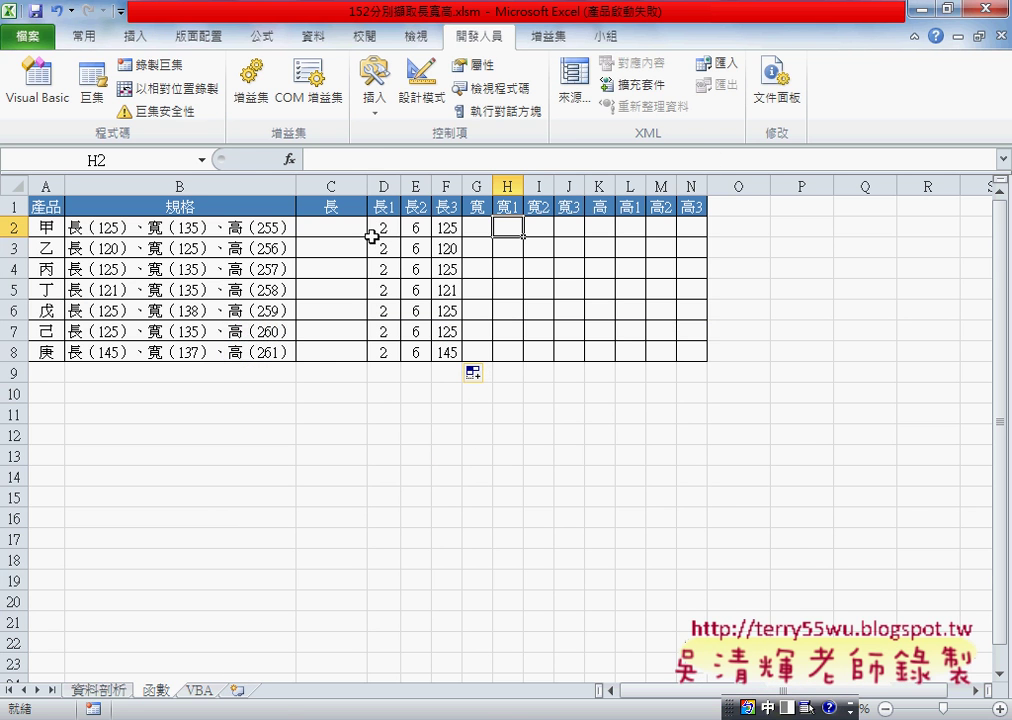
# - Review F2's =MID(B2,D2+1,E2-D2-1) formula and leave it unchanged
pyautogui.click(449, 228)
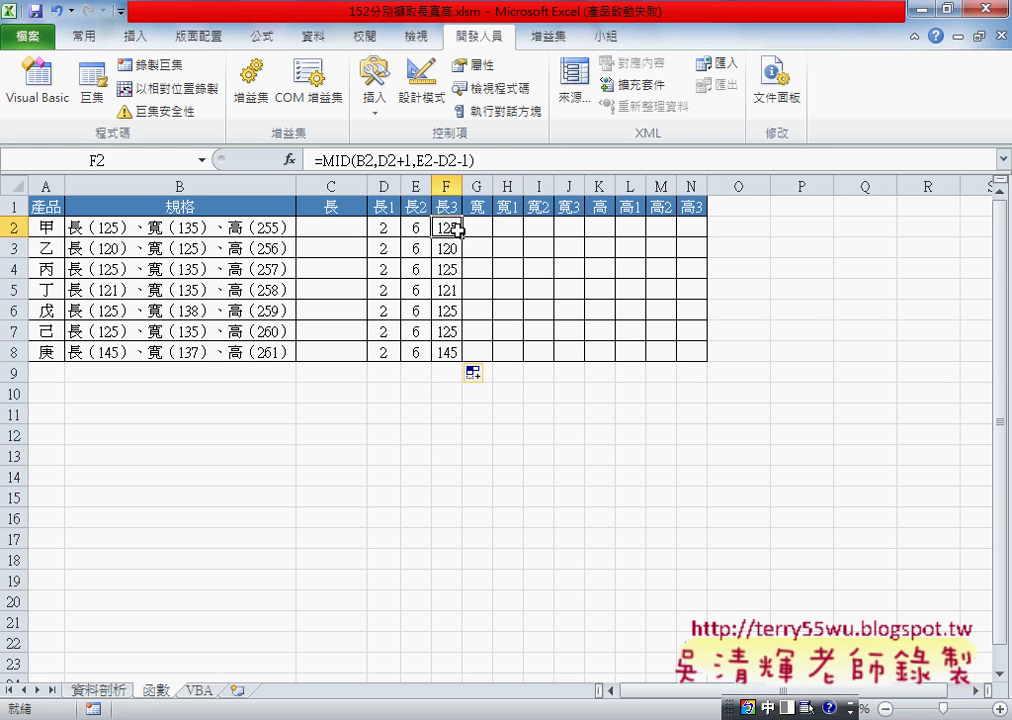
pyautogui.moveTo(475, 160)
pyautogui.mouseDown()
pyautogui.moveTo(318, 160)
pyautogui.moveTo(515, 160)
pyautogui.mouseUp()
pyautogui.click(326, 160)
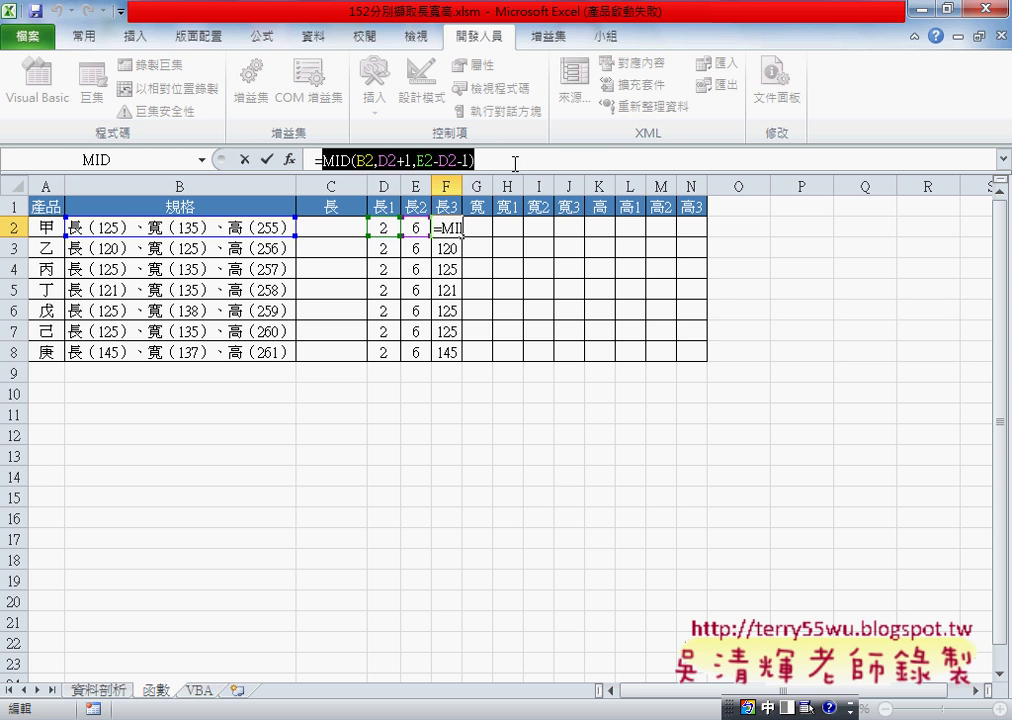
pyautogui.hotkey('ctrl', 'Return')
# - Copy the text of D2's =FIND("（",B2) formula from the formula bar
pyautogui.click(386, 231)
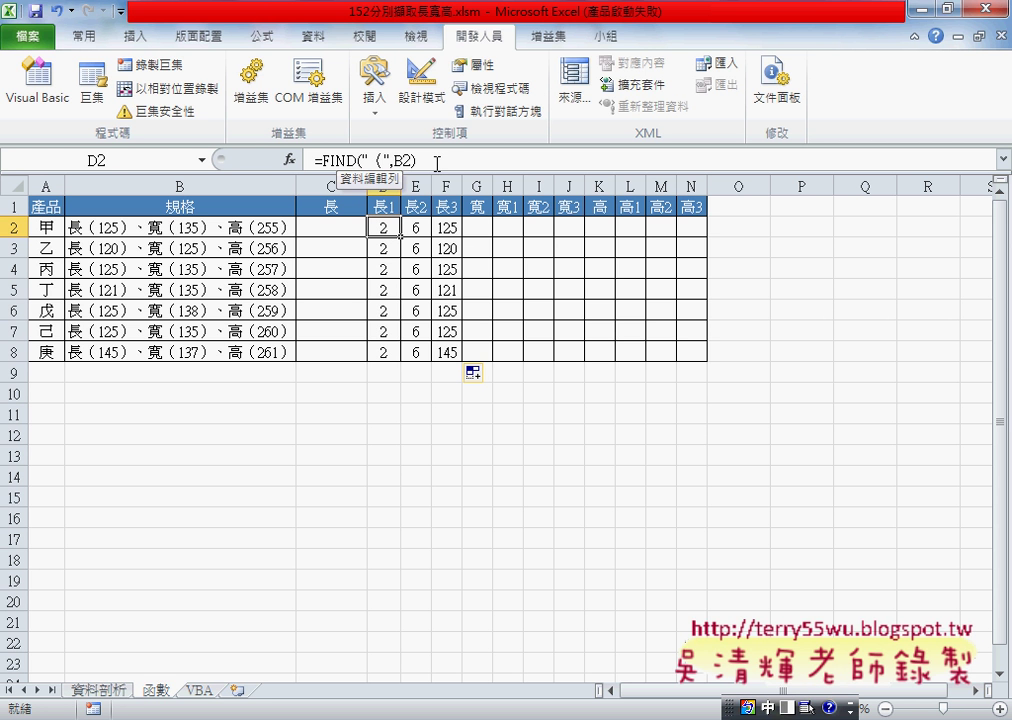
pyautogui.moveTo(323, 160); pyautogui.dragTo(416, 160)
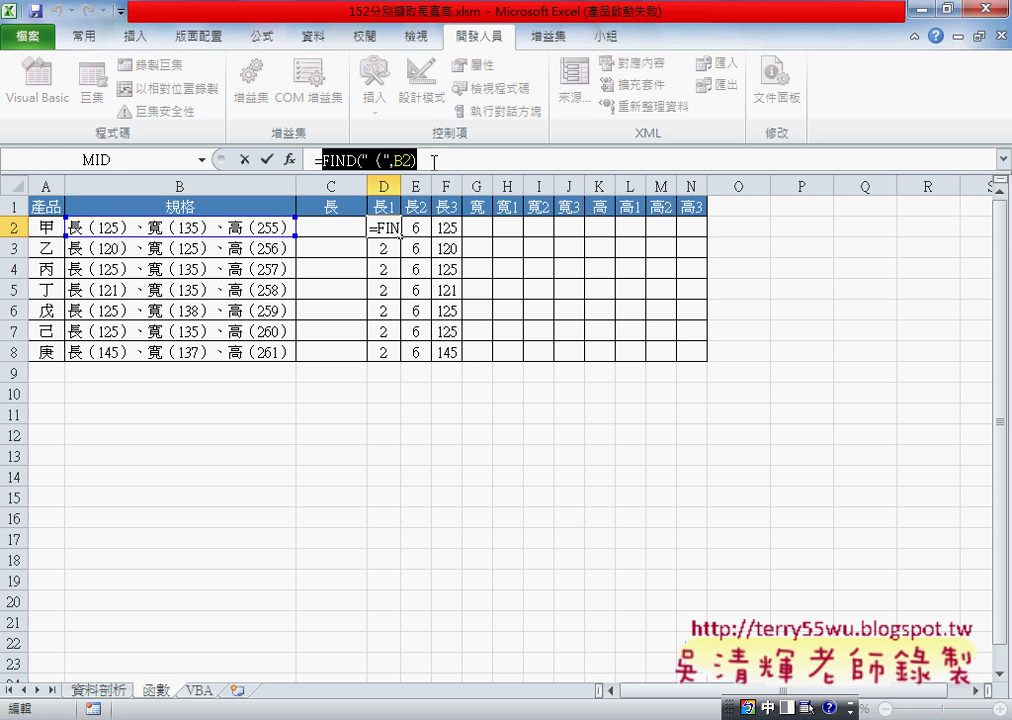
pyautogui.rightClick(386, 158)
pyautogui.click(405, 196)
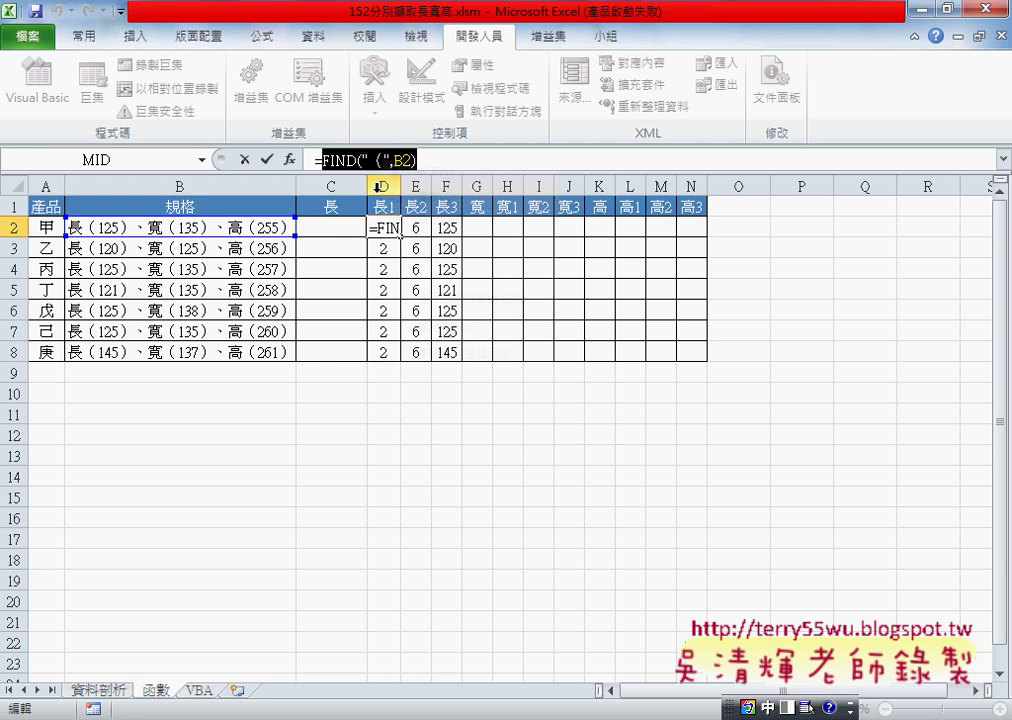
# - Start a FIND function in H2 through Insert Function
pyautogui.click(244, 159)
pyautogui.click(507, 227)
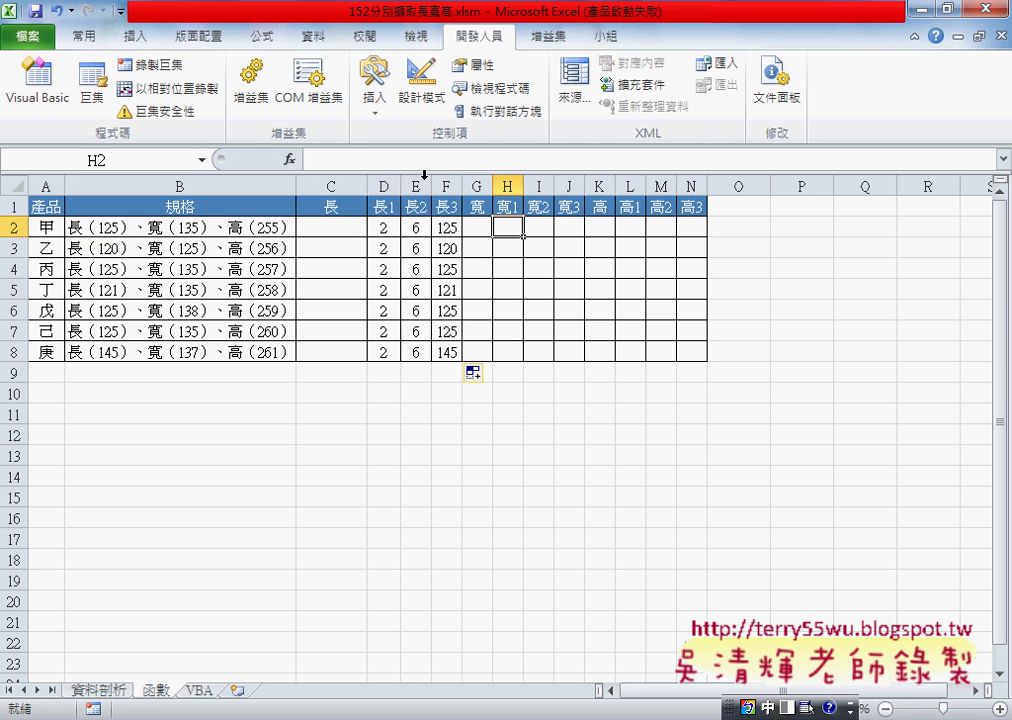
pyautogui.click(289, 159)
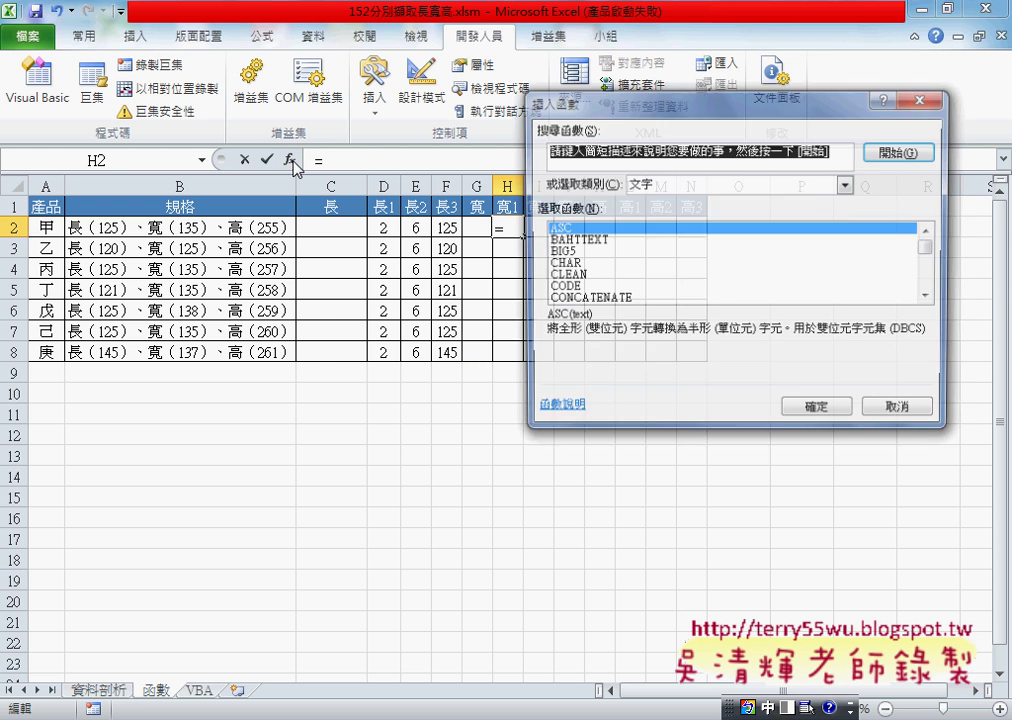
pyautogui.click(929, 297)
pyautogui.click(929, 297)
pyautogui.click(929, 297)
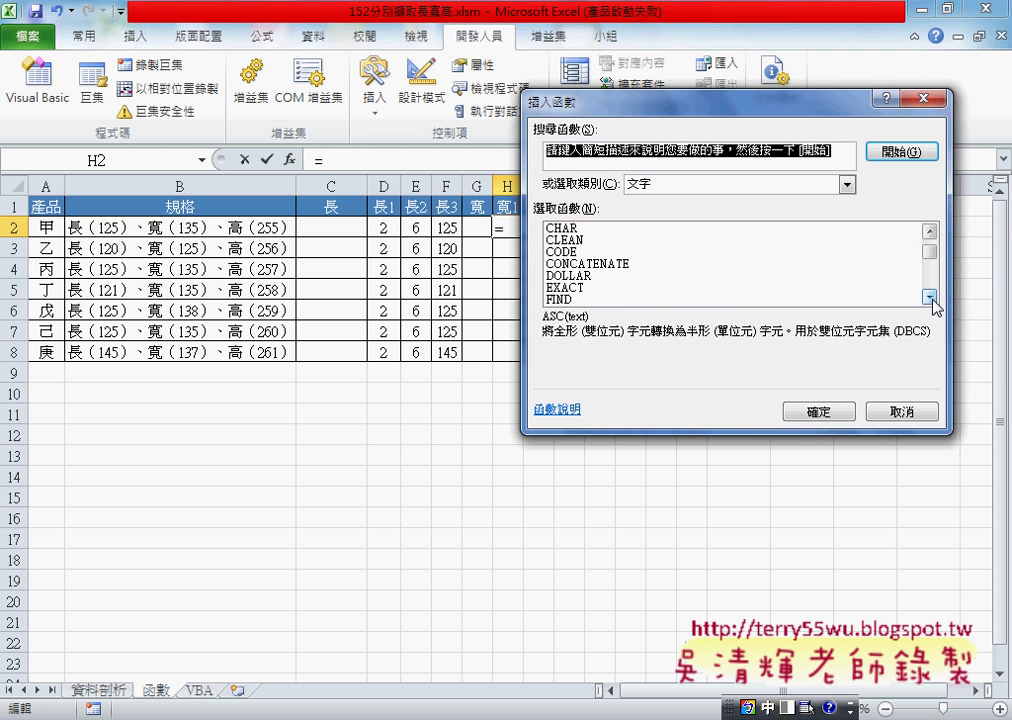
pyautogui.click(929, 297)
pyautogui.click(929, 297)
pyautogui.click(600, 264)
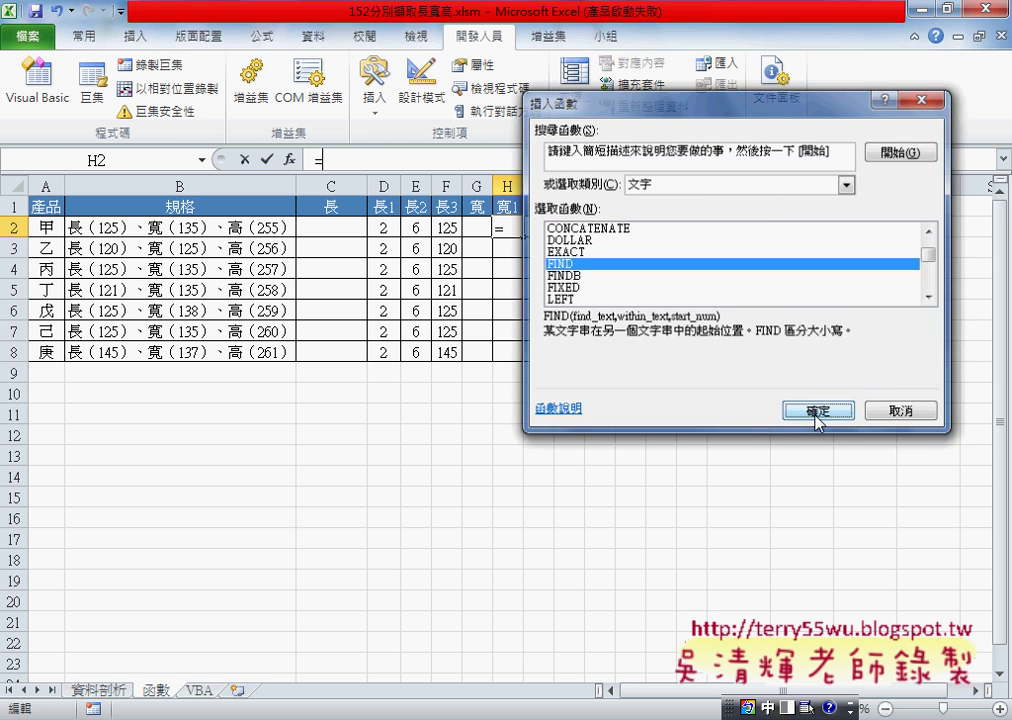
pyautogui.click(818, 411)
# - Set FIND's Find_text to （ and Within_text to B2
pyautogui.click(226, 228)
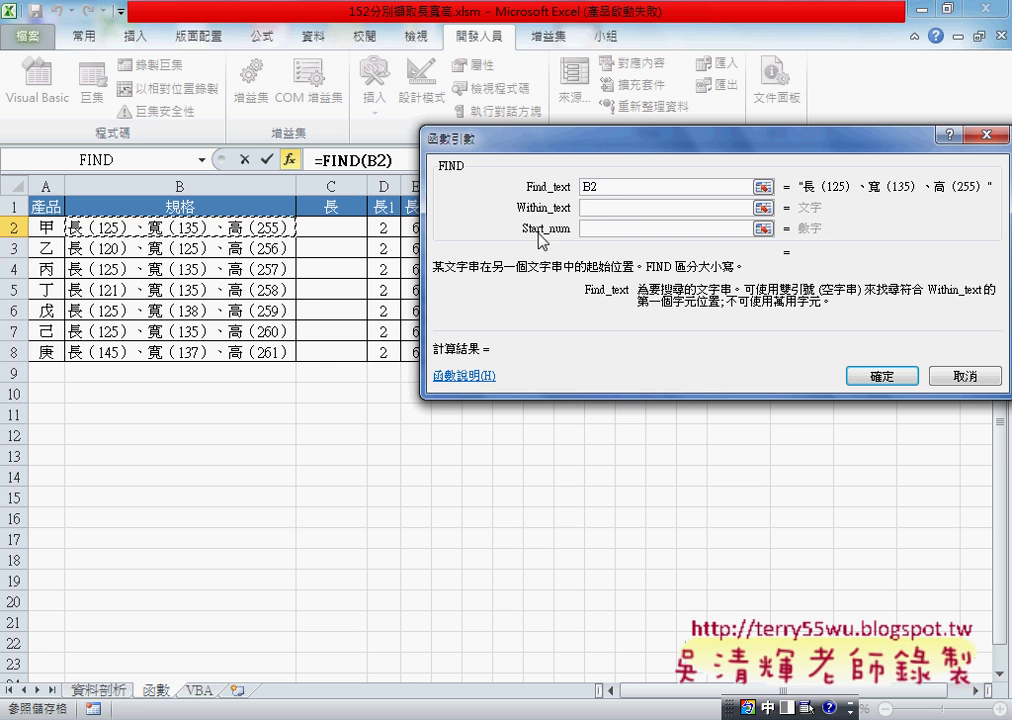
pyautogui.moveTo(605, 186); pyautogui.dragTo(580, 188)
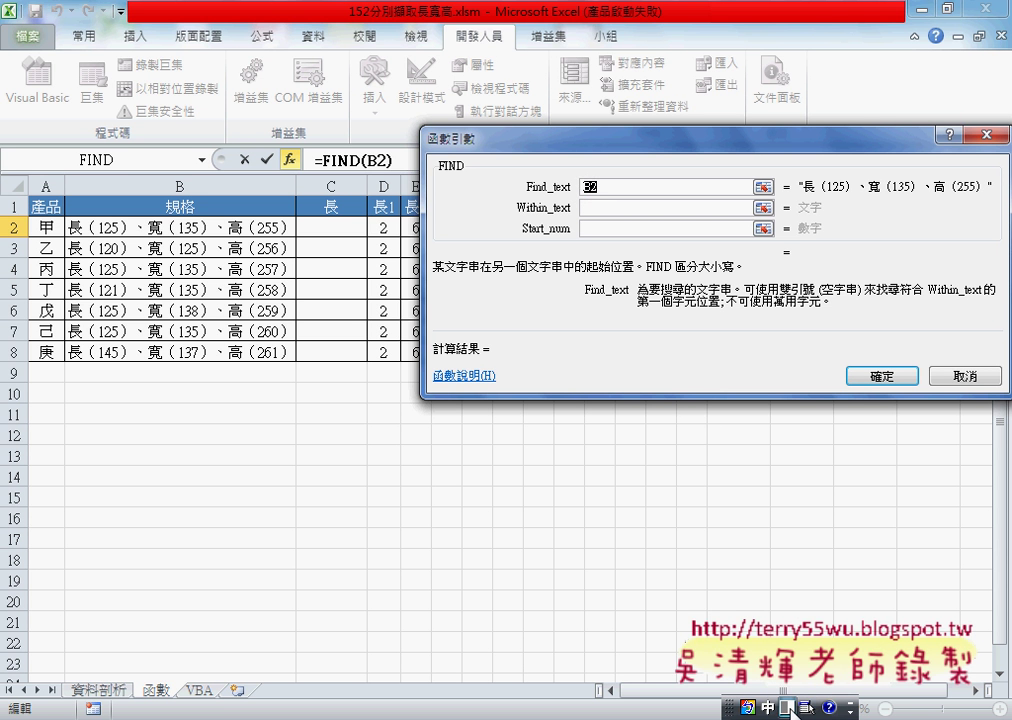
pyautogui.write('（')
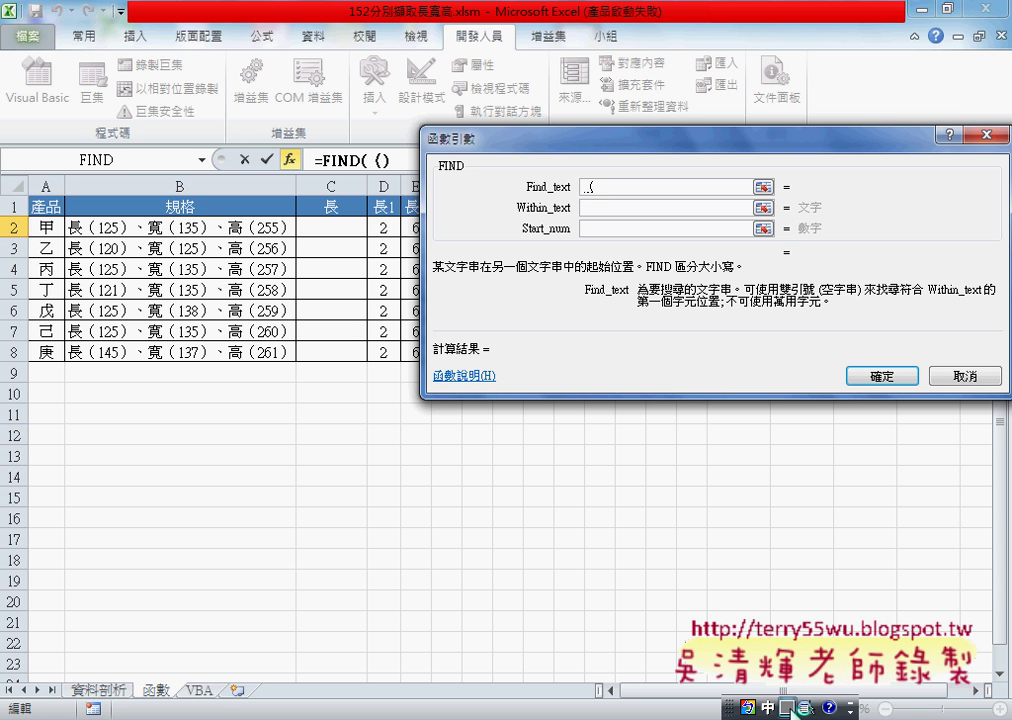
pyautogui.click(610, 208)
pyautogui.click(243, 232)
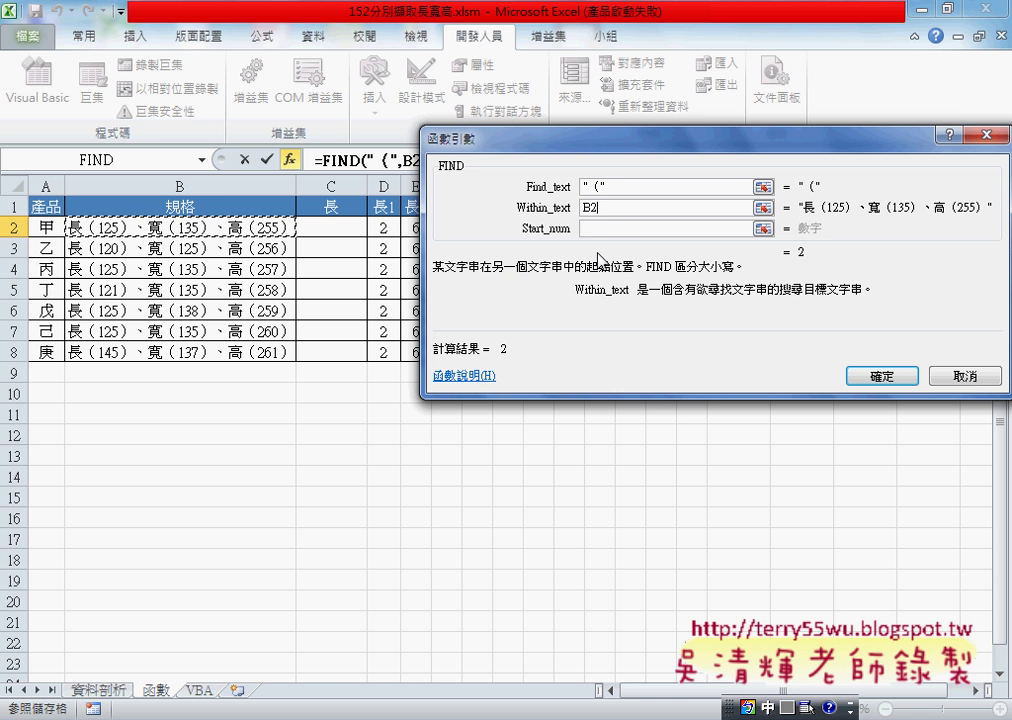
# - Paste FIND("（",B2) into Start_num and append +1
pyautogui.click(598, 230)
pyautogui.rightClick(598, 230)
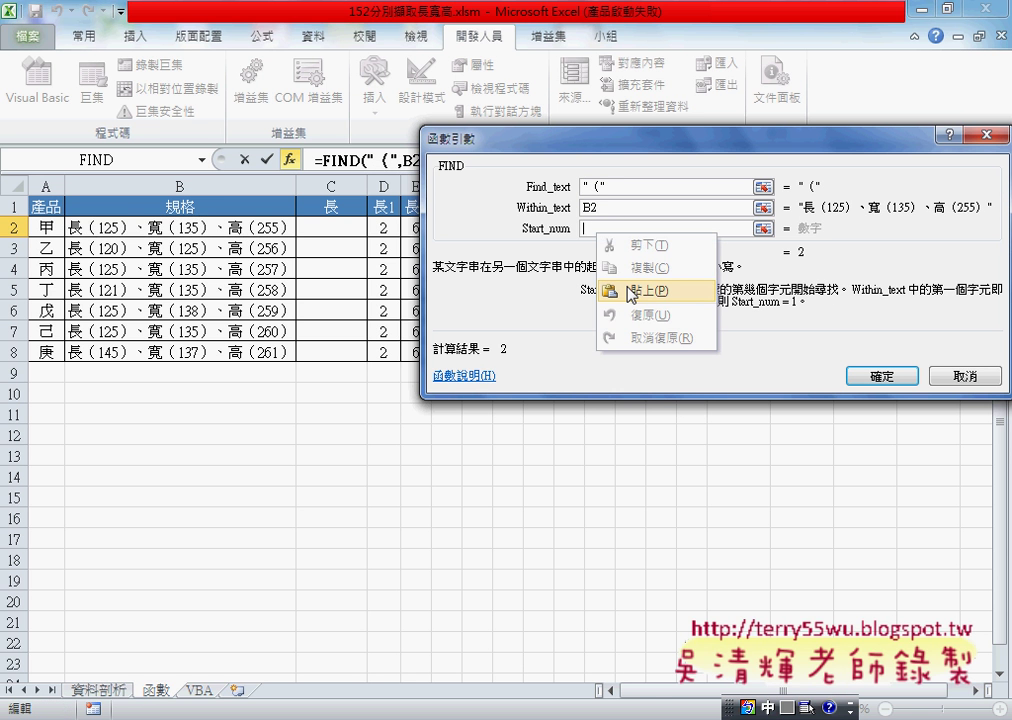
pyautogui.click(630, 293)
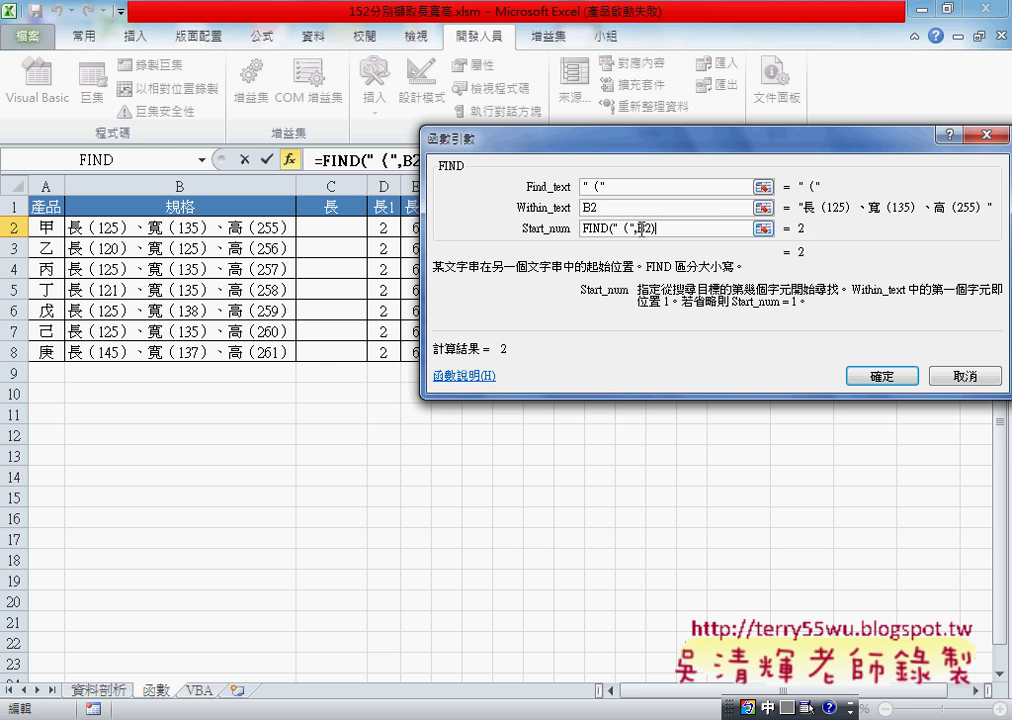
pyautogui.doubleClick(574, 228)
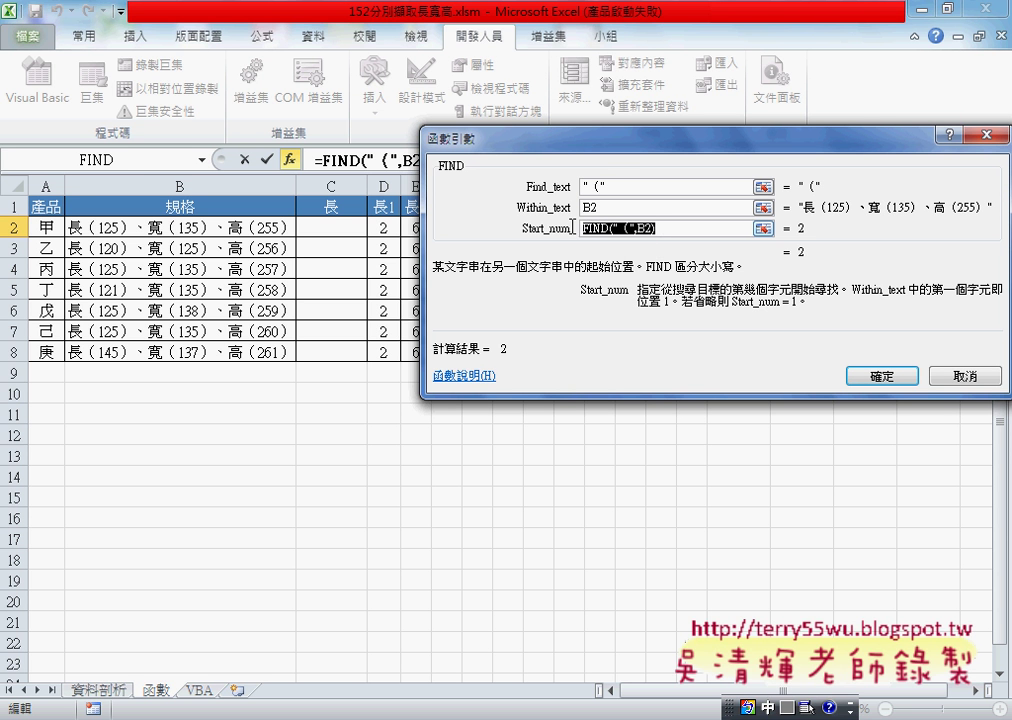
pyautogui.click(720, 231)
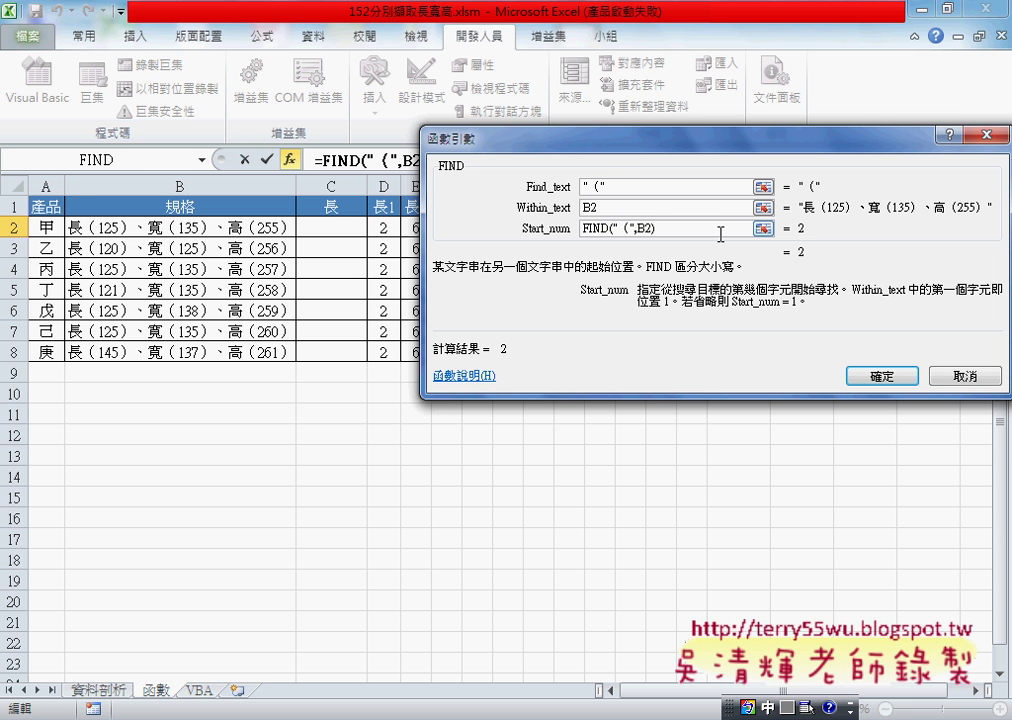
pyautogui.write('+1')
pyautogui.press('BackSpace')
pyautogui.press('BackSpace')
pyautogui.write('1')
# - Confirm H2's nested FIND formula and fill it down to H8, showing 9
pyautogui.click(881, 376)
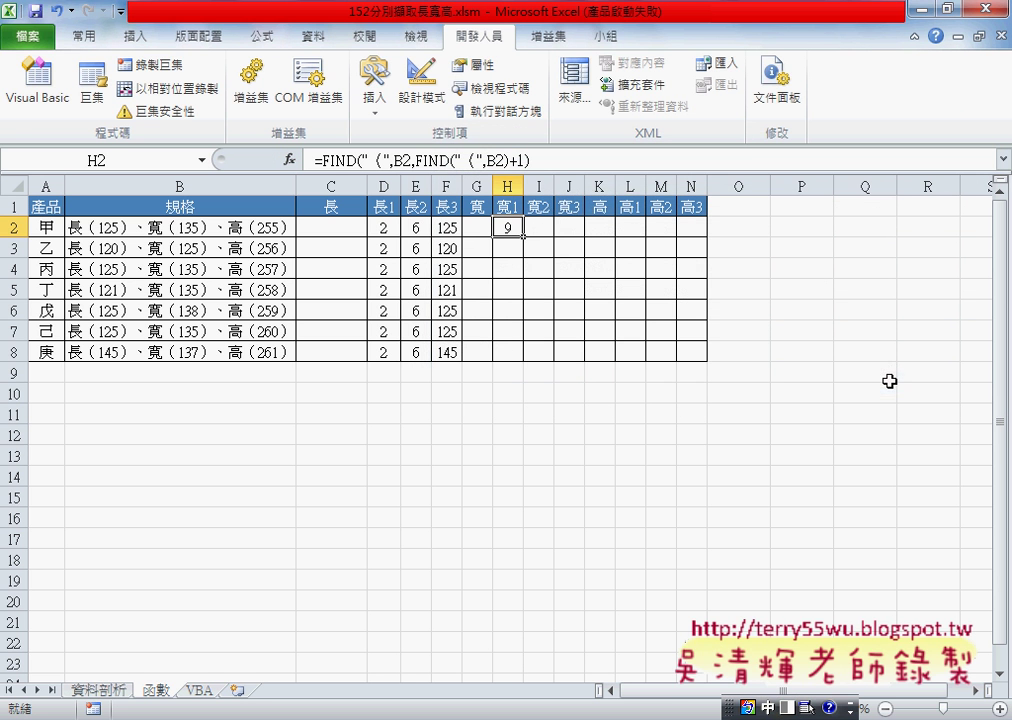
pyautogui.moveTo(523, 236); pyautogui.dragTo(522, 354)
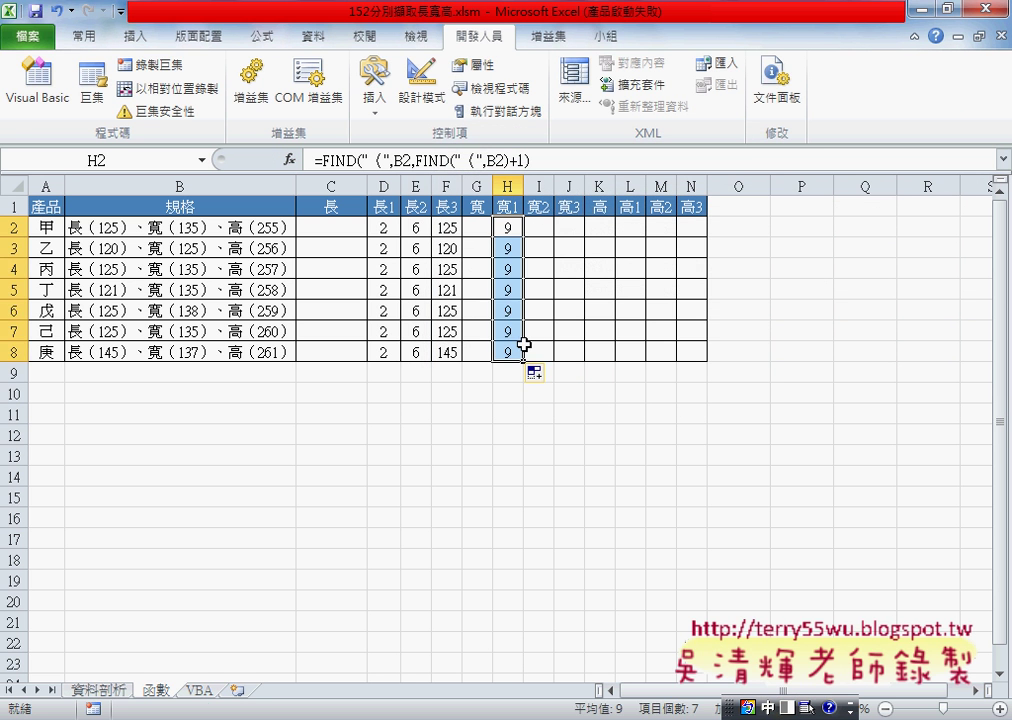
pyautogui.click(544, 228)
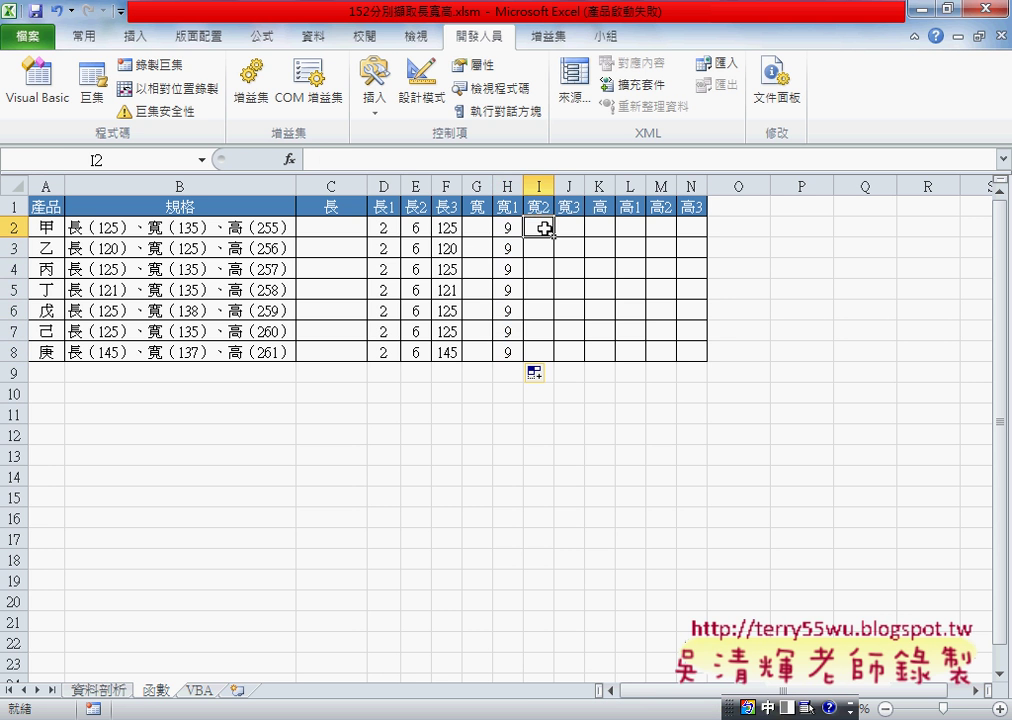
# - Copy the text of E2's FIND formula from the formula bar
pyautogui.click(414, 227)
pyautogui.moveTo(418, 160); pyautogui.dragTo(313, 162)
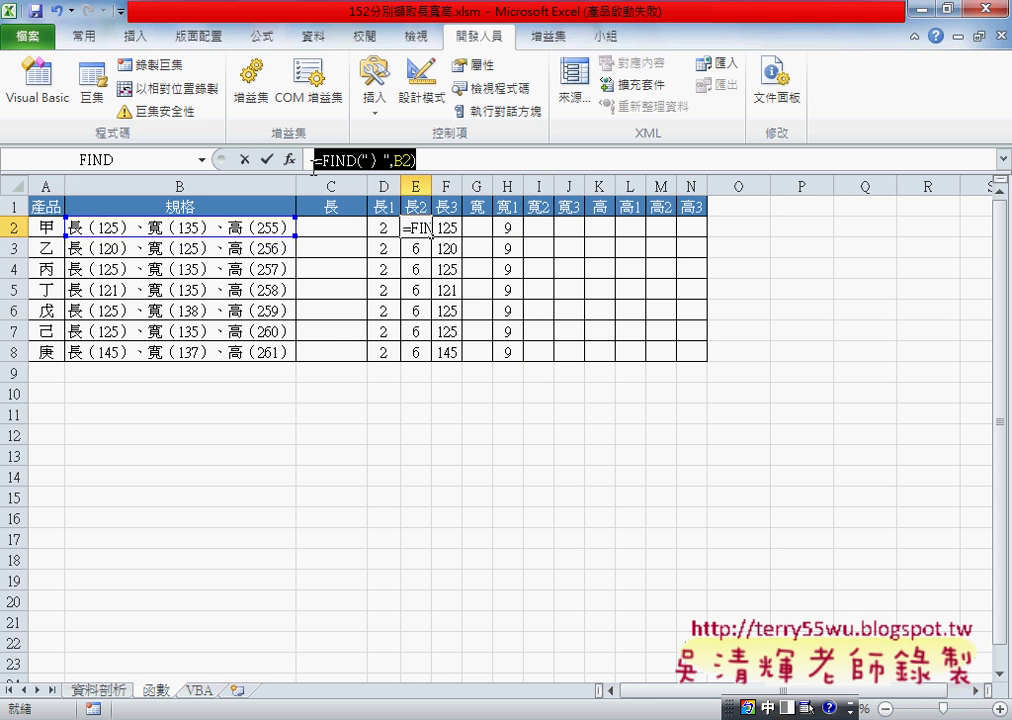
pyautogui.rightClick(358, 160)
pyautogui.click(410, 197)
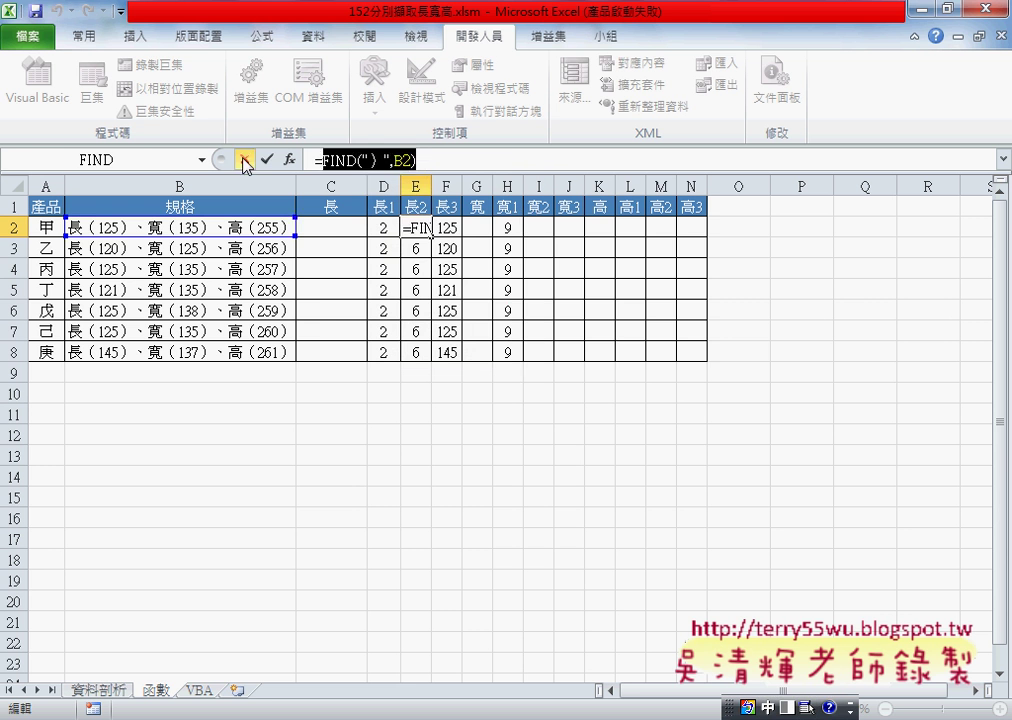
pyautogui.click(244, 160)
# - Copy the text of H2's nested FIND formula instead
pyautogui.click(539, 228)
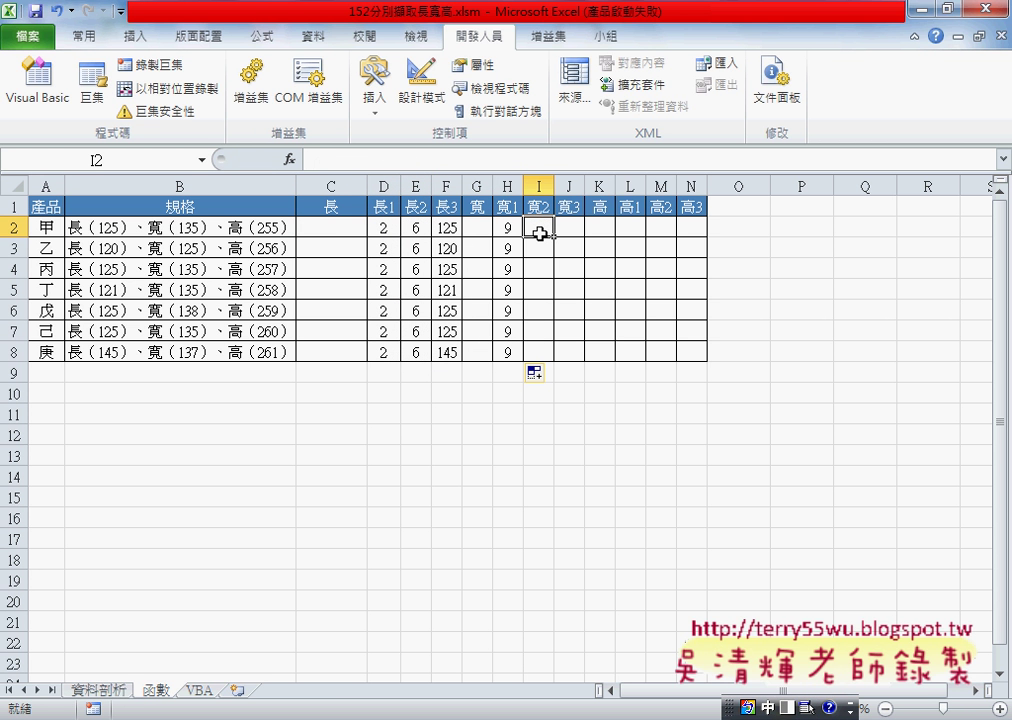
pyautogui.click(509, 228)
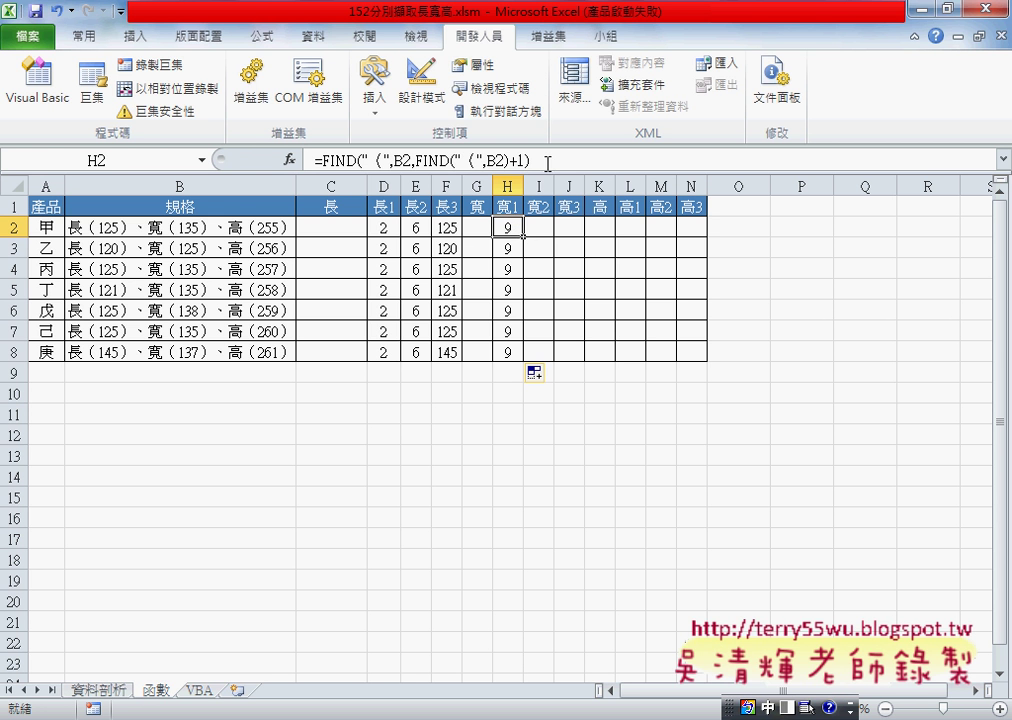
pyautogui.moveTo(548, 162); pyautogui.dragTo(316, 160)
pyautogui.rightClick(352, 160)
pyautogui.click(418, 197)
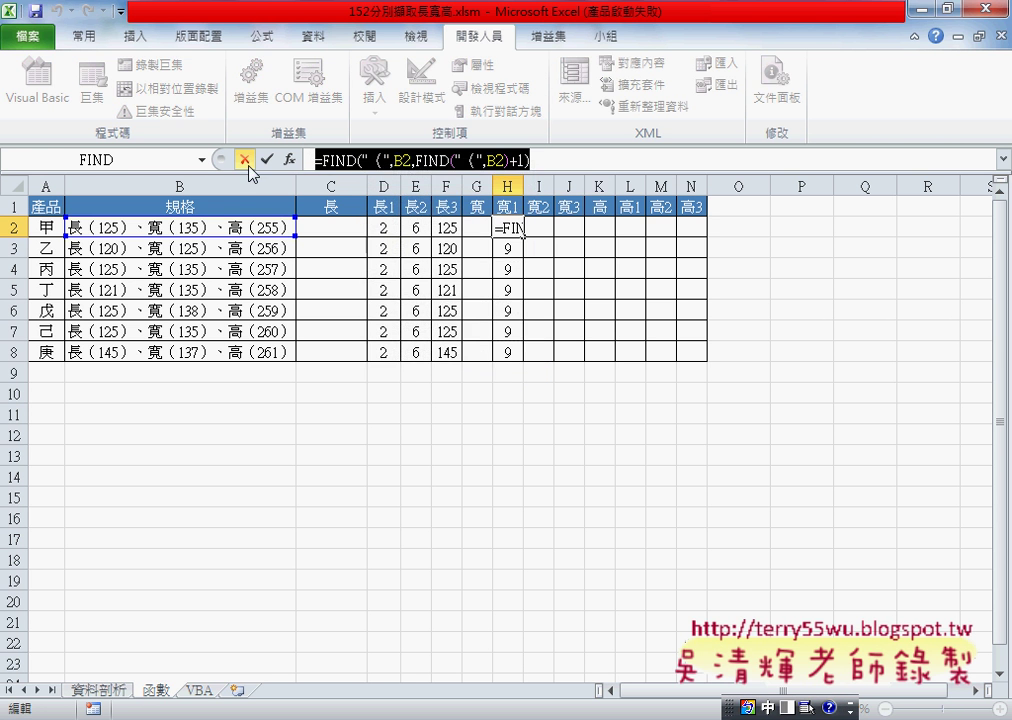
pyautogui.click(244, 160)
# - Paste the formula into I2, change both （ to ）, and fill it down to I8
pyautogui.click(539, 228)
pyautogui.rightClick(406, 160)
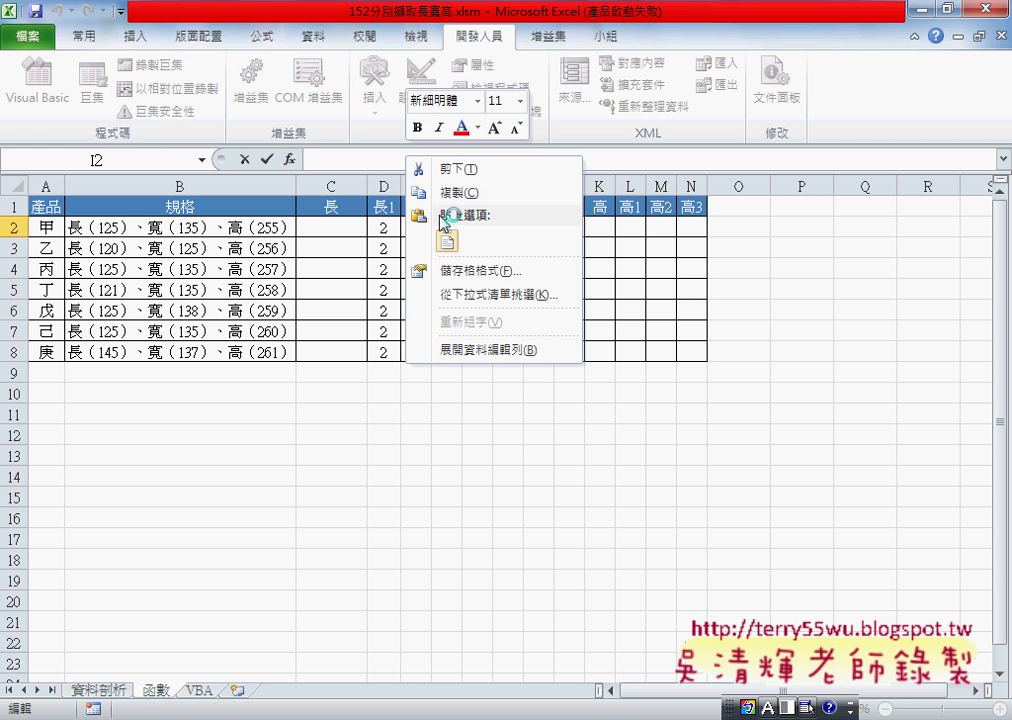
pyautogui.click(447, 240)
pyautogui.moveTo(369, 160); pyautogui.dragTo(382, 160)
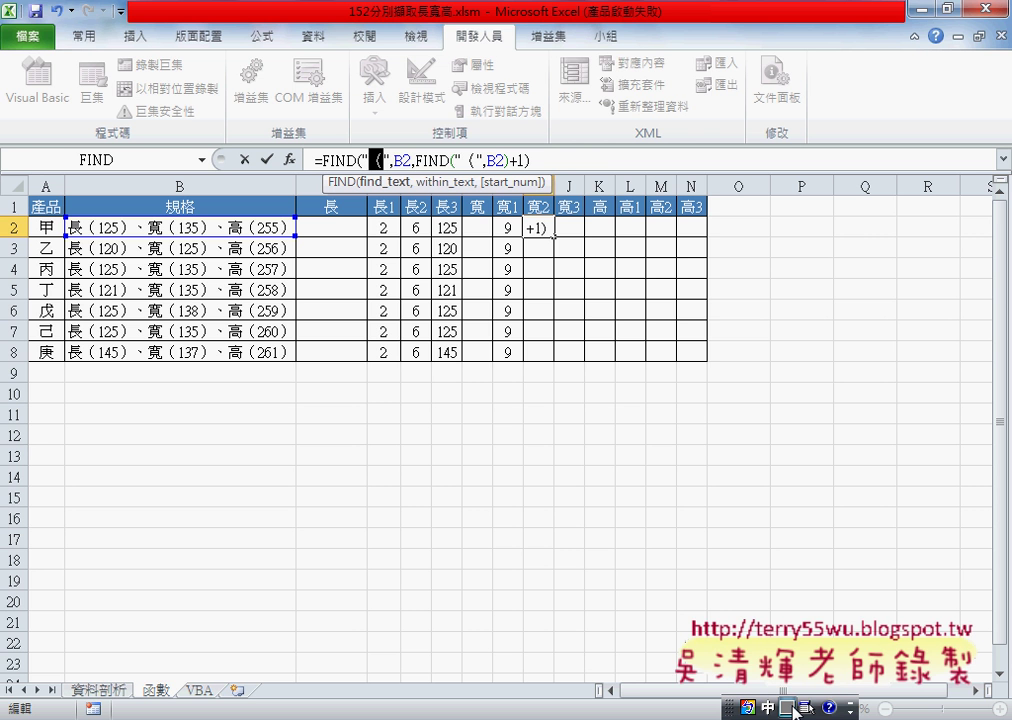
pyautogui.write('）')
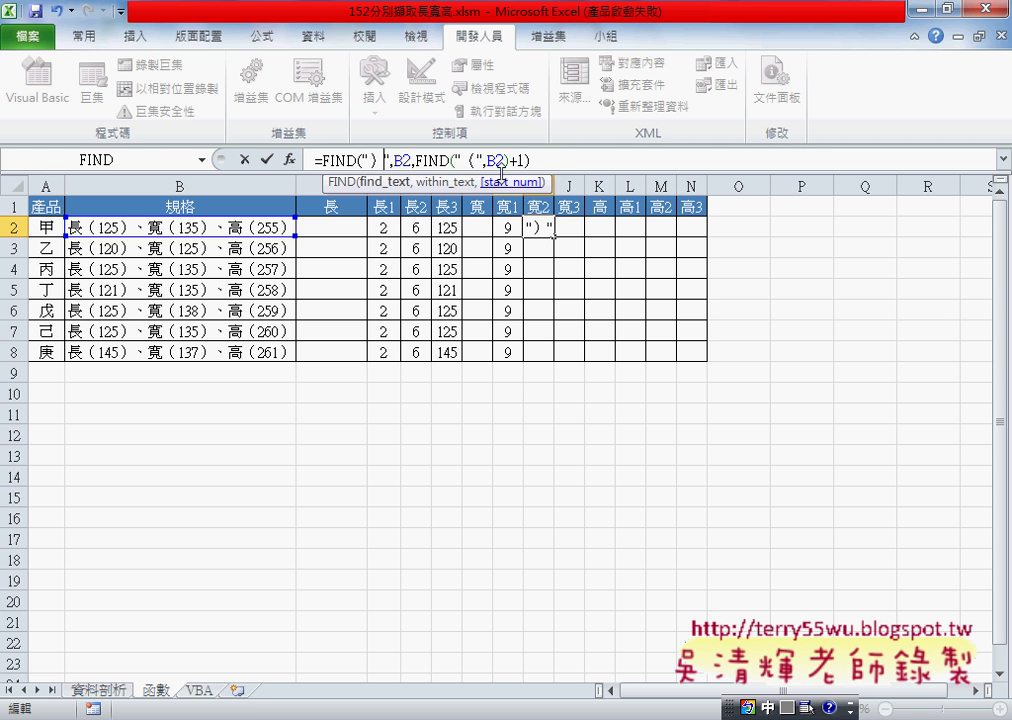
pyautogui.moveTo(460, 160); pyautogui.dragTo(475, 160)
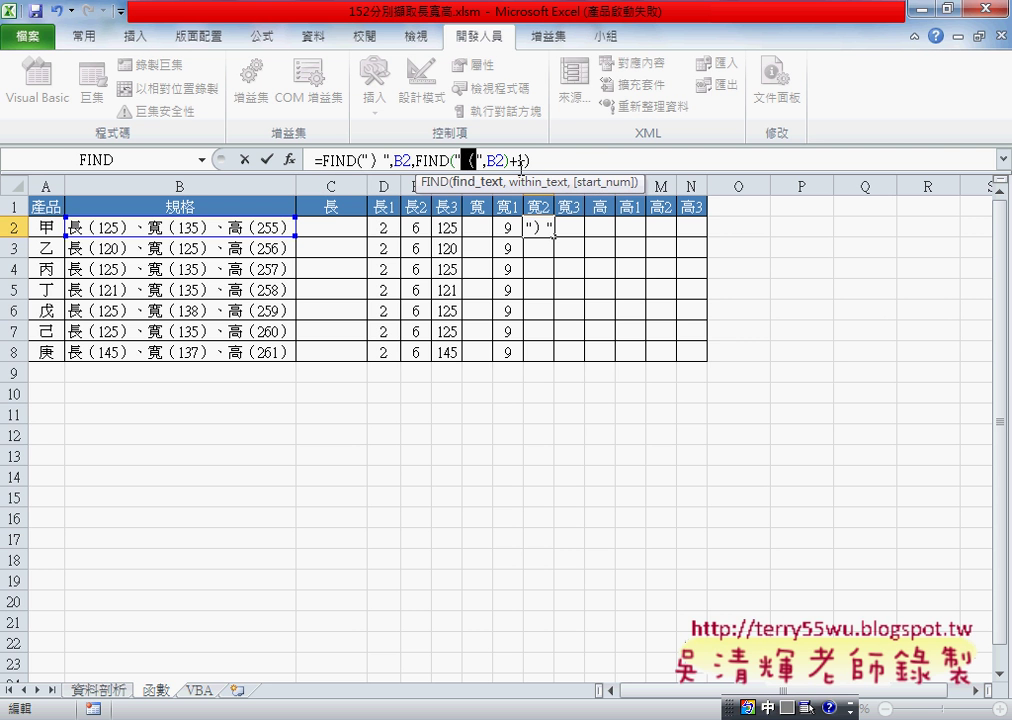
pyautogui.write('）')
pyautogui.click(267, 160)
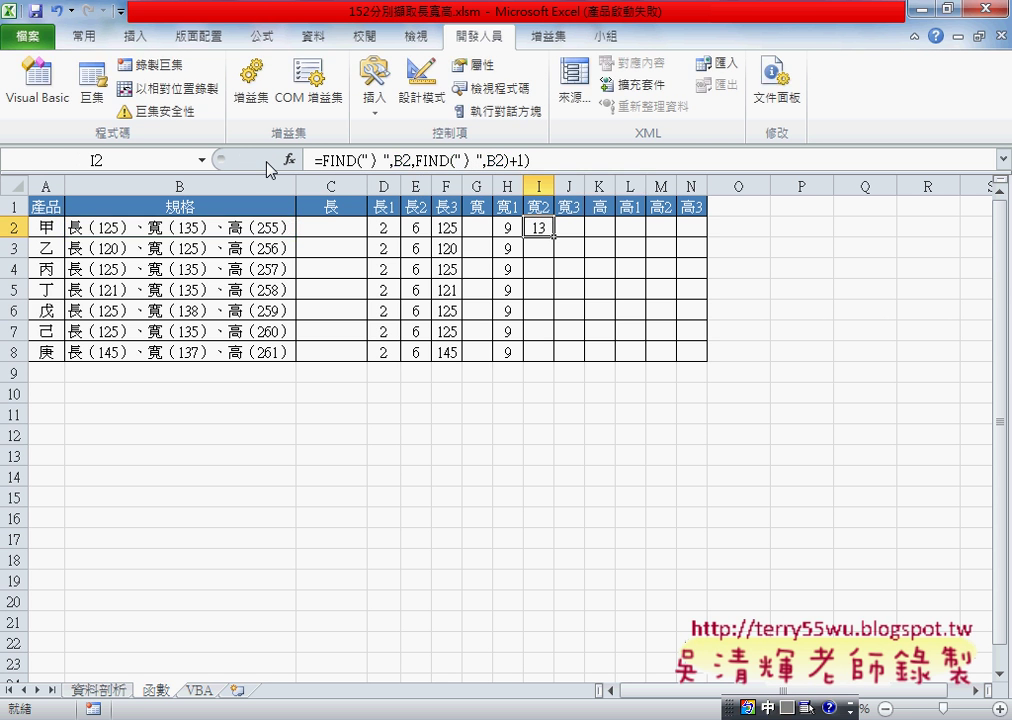
pyautogui.moveTo(553, 237); pyautogui.dragTo(551, 348)
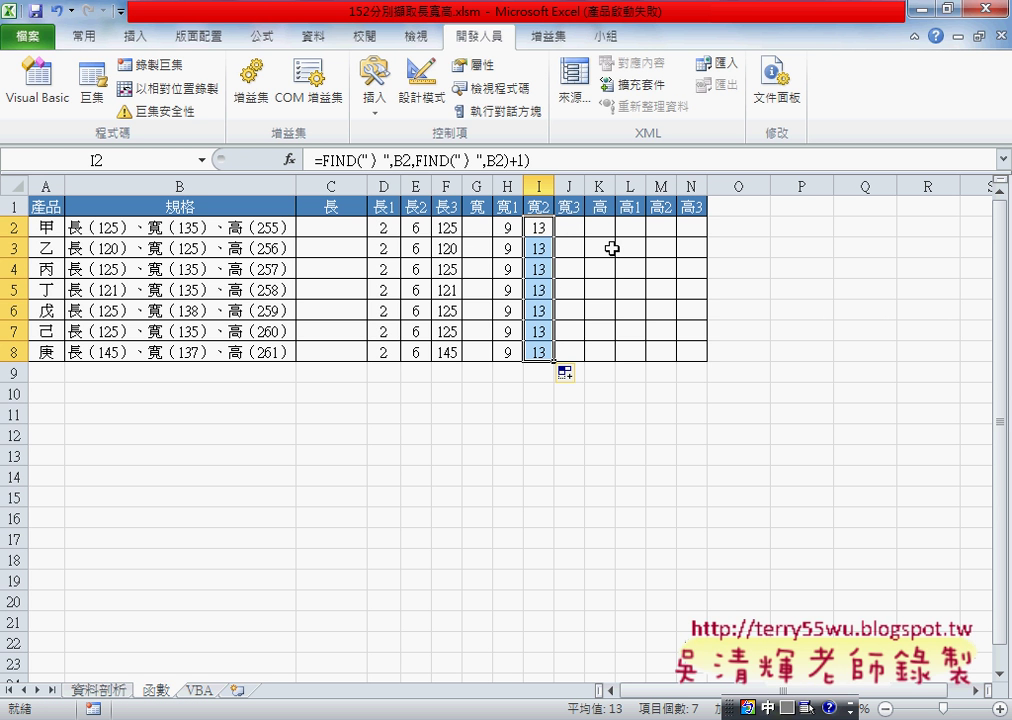
pyautogui.click(567, 228)
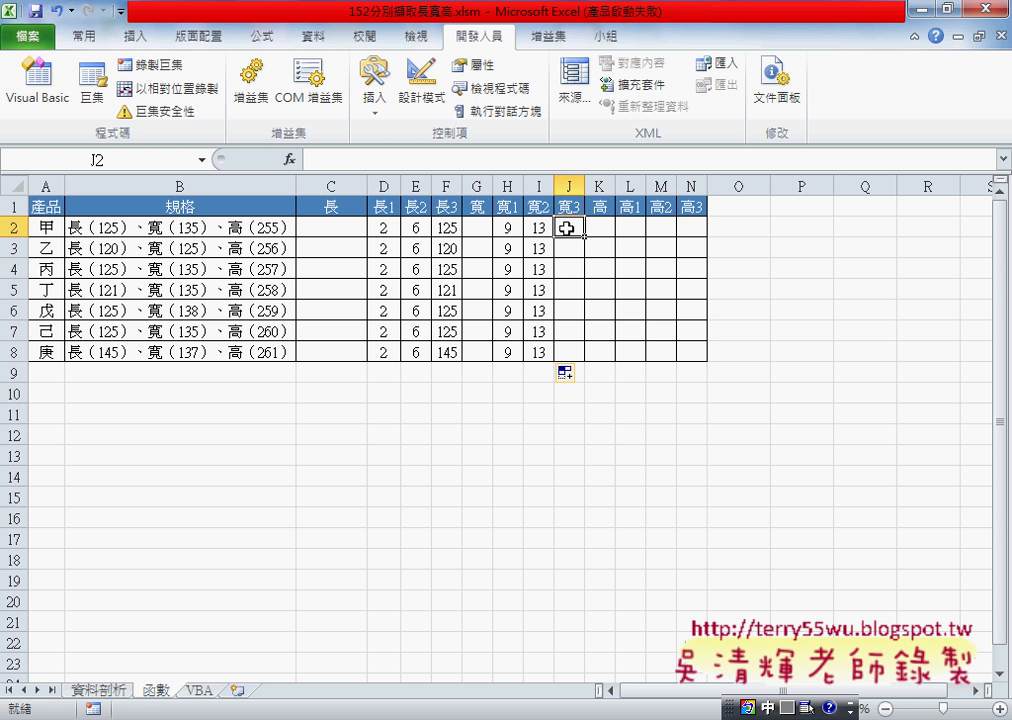
# - Copy the text of H2's nested FIND formula from the formula bar
pyautogui.click(629, 228)
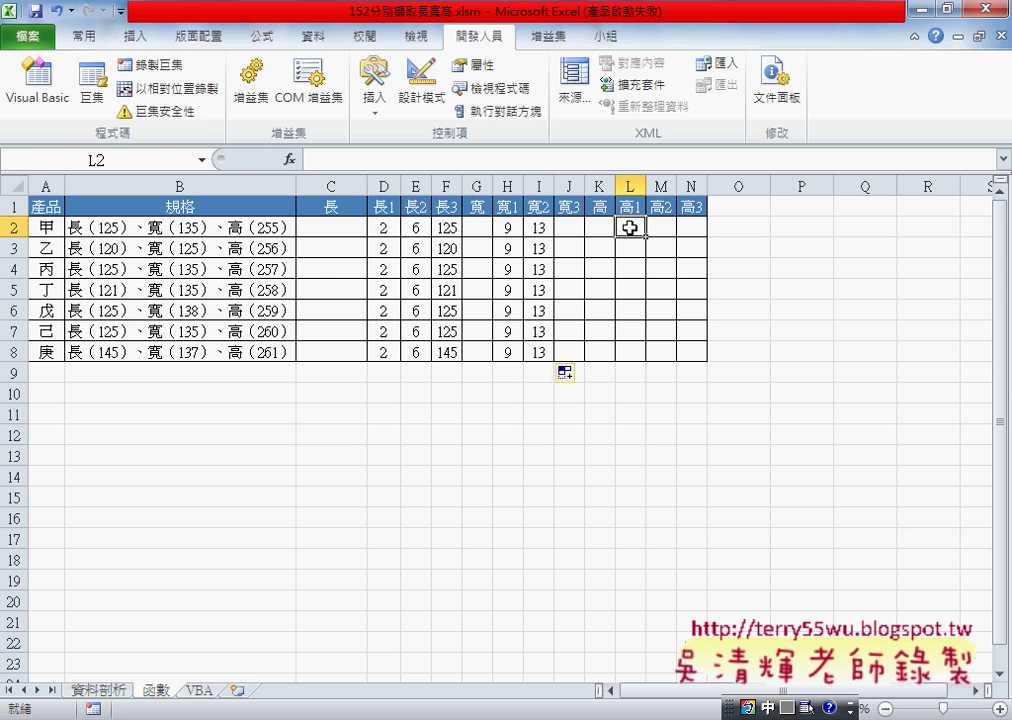
pyautogui.click(507, 227)
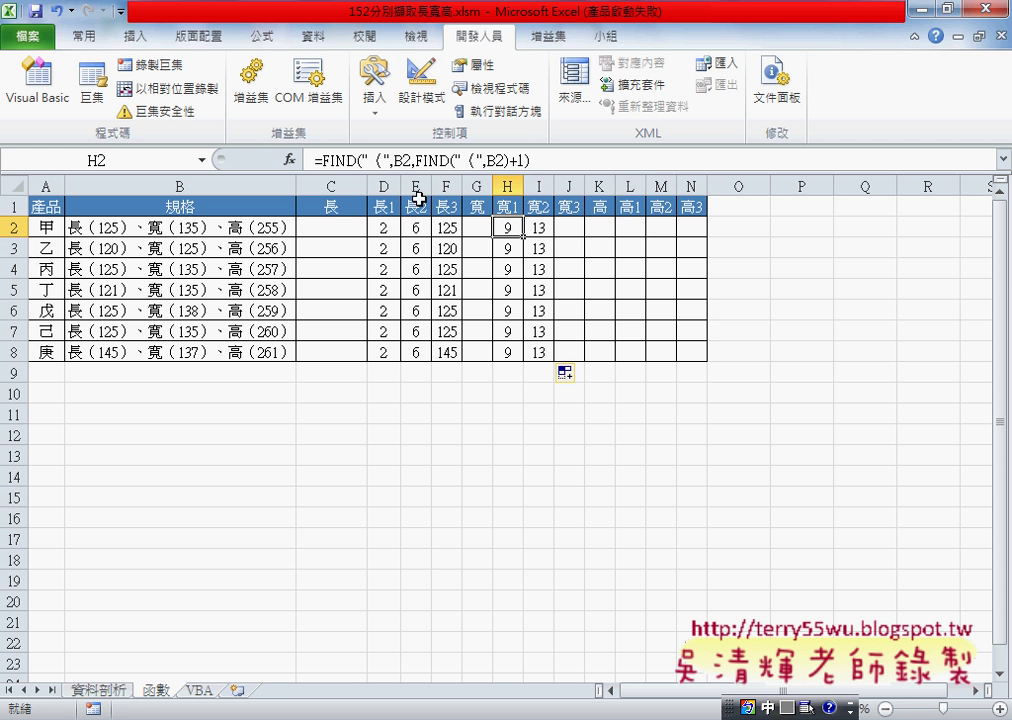
pyautogui.doubleClick(338, 160)
pyautogui.moveTo(338, 160); pyautogui.dragTo(532, 160)
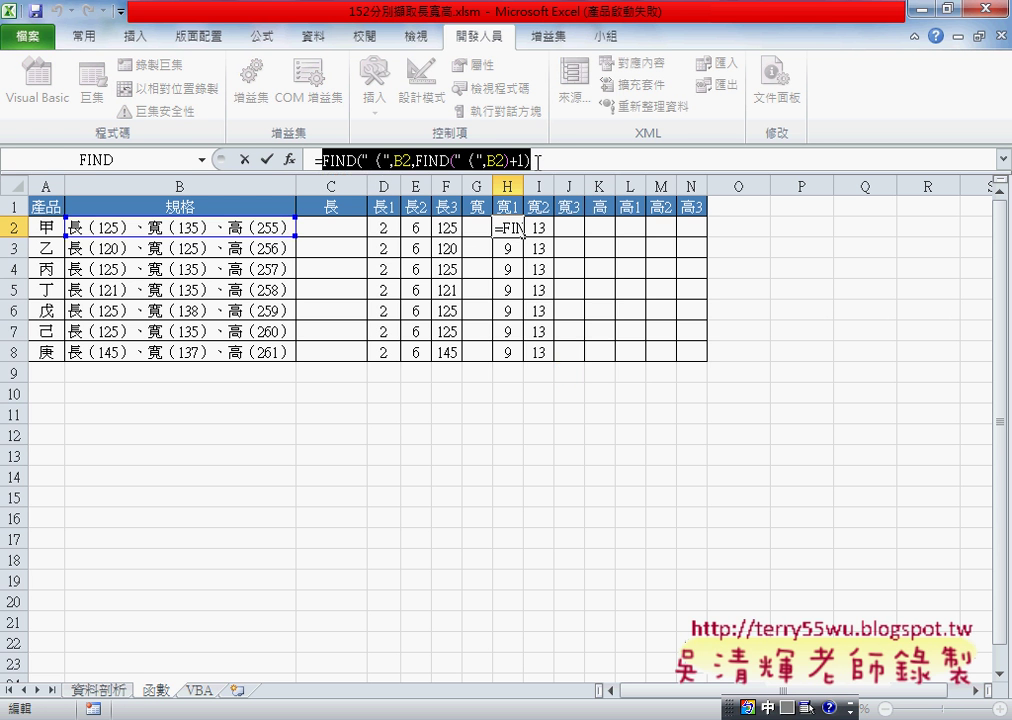
pyautogui.rightClick(472, 165)
pyautogui.click(489, 199)
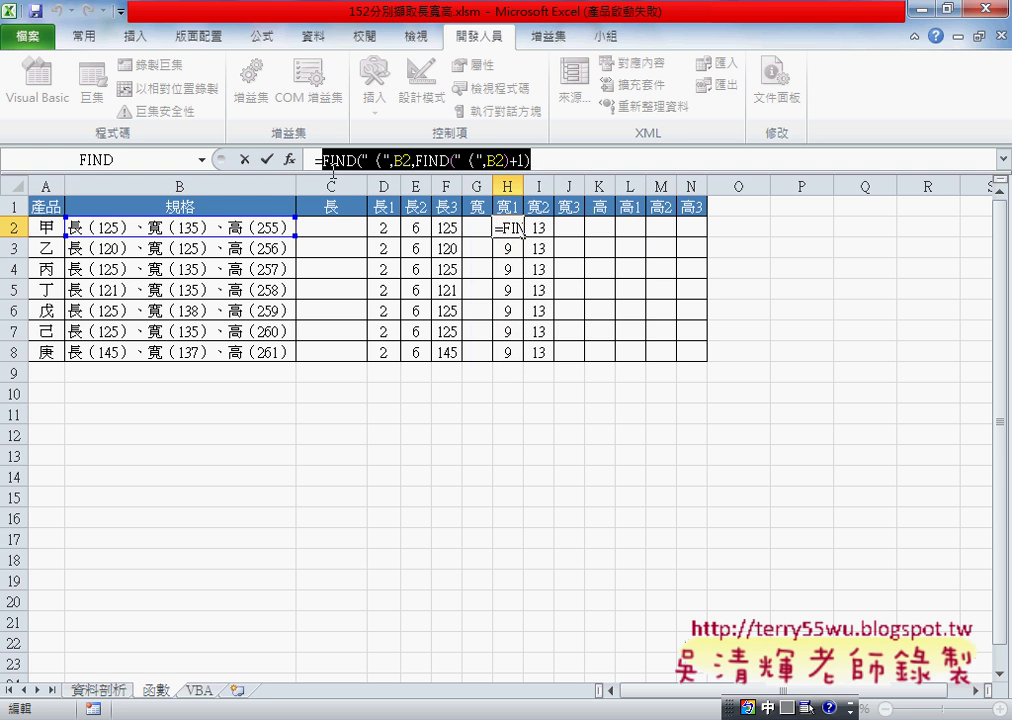
pyautogui.click(244, 159)
# - Insert FIND into L2 from the recently used functions list
pyautogui.click(626, 228)
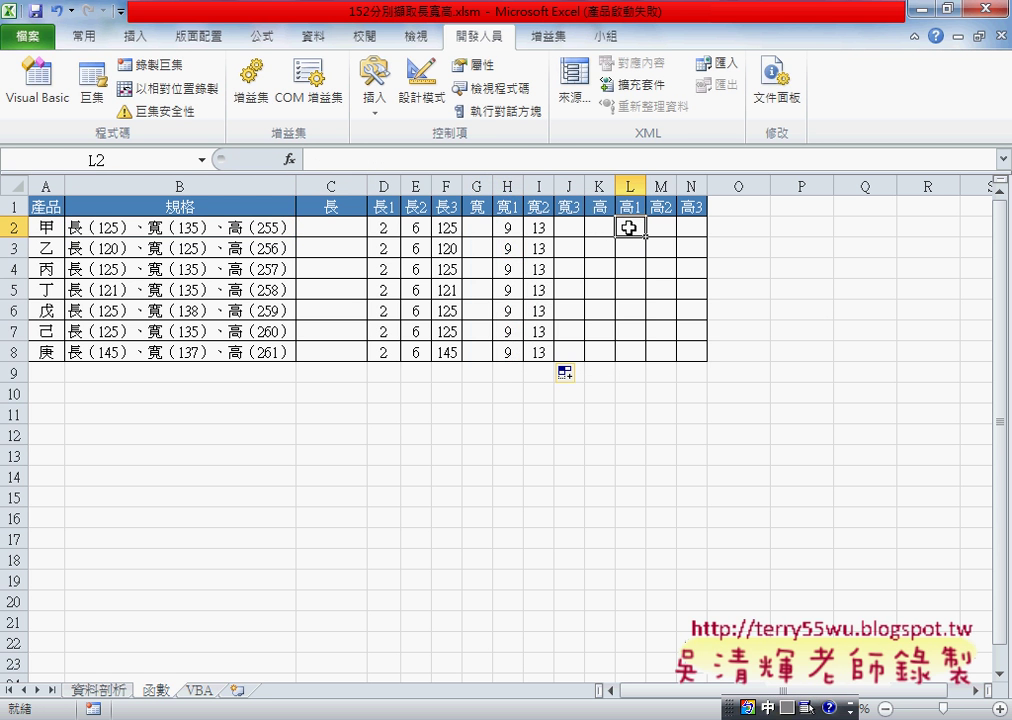
pyautogui.click(296, 160)
pyautogui.click(640, 184)
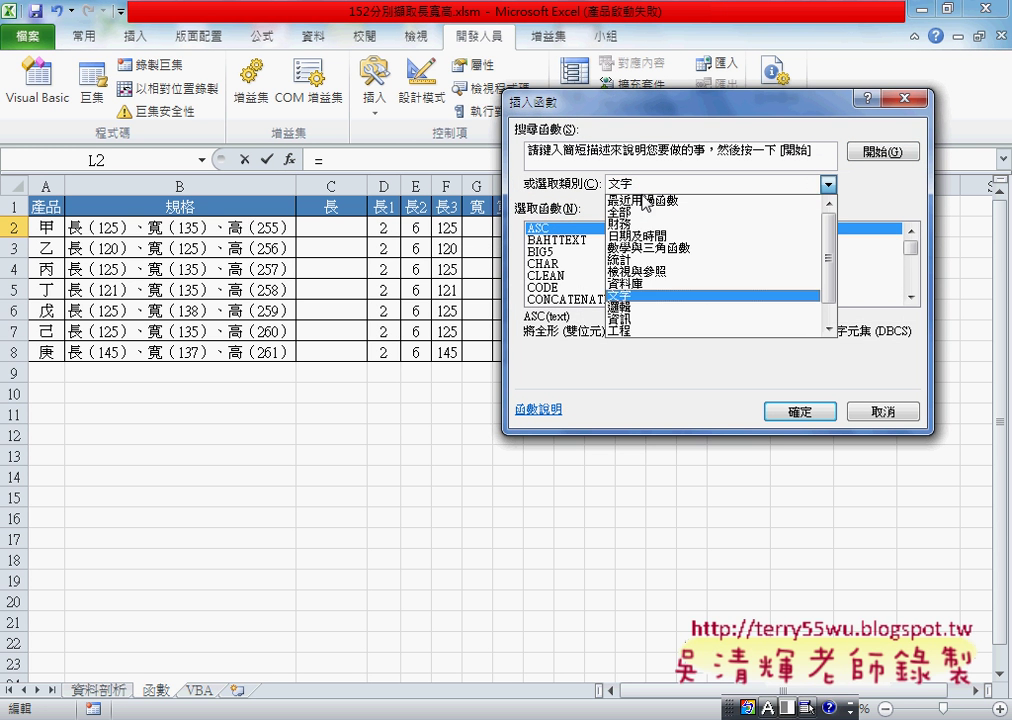
pyautogui.click(630, 205)
pyautogui.click(792, 410)
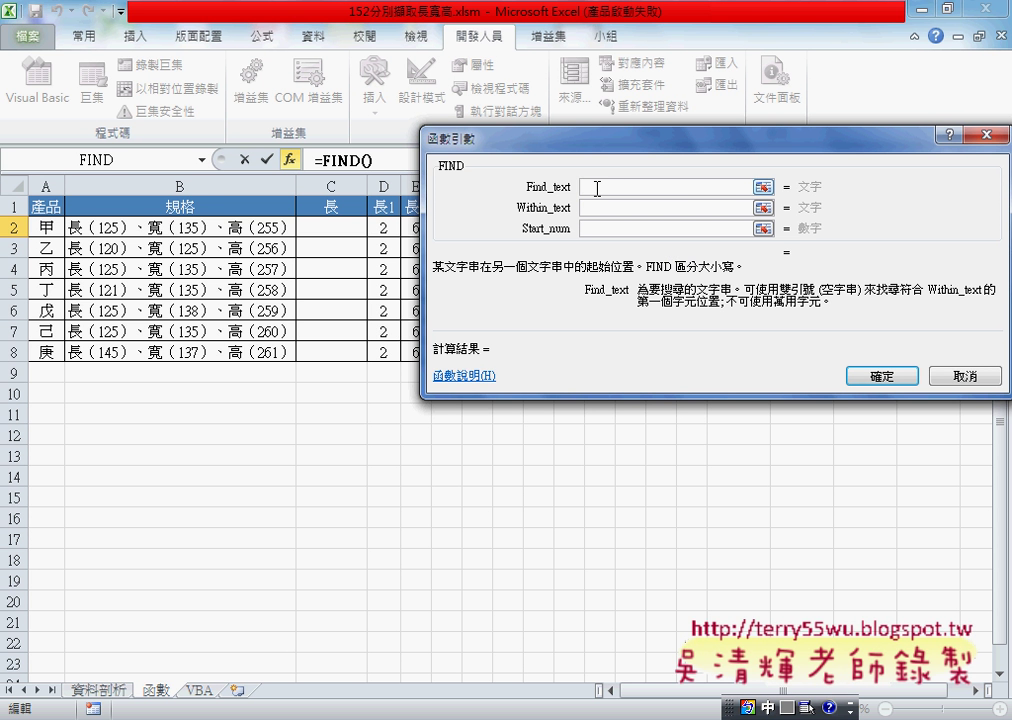
# - Set Find_text （, Within_text B2, and Start_num to the pasted nested FIND plus 1
pyautogui.write('（')
pyautogui.click(590, 208)
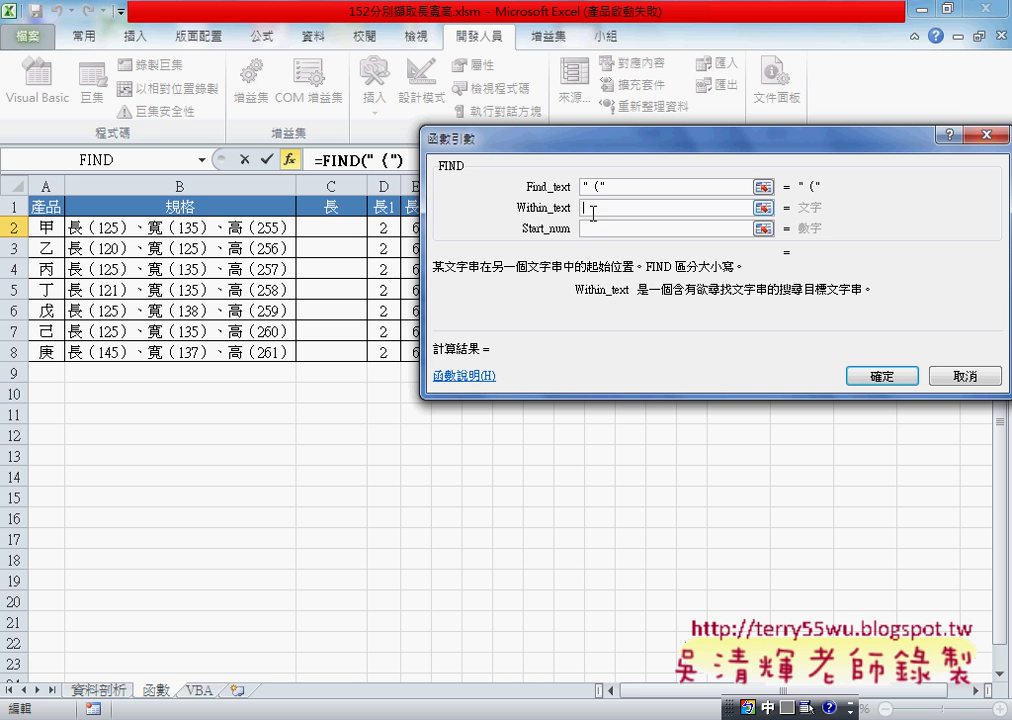
pyautogui.click(267, 227)
pyautogui.click(605, 228)
pyautogui.rightClick(608, 230)
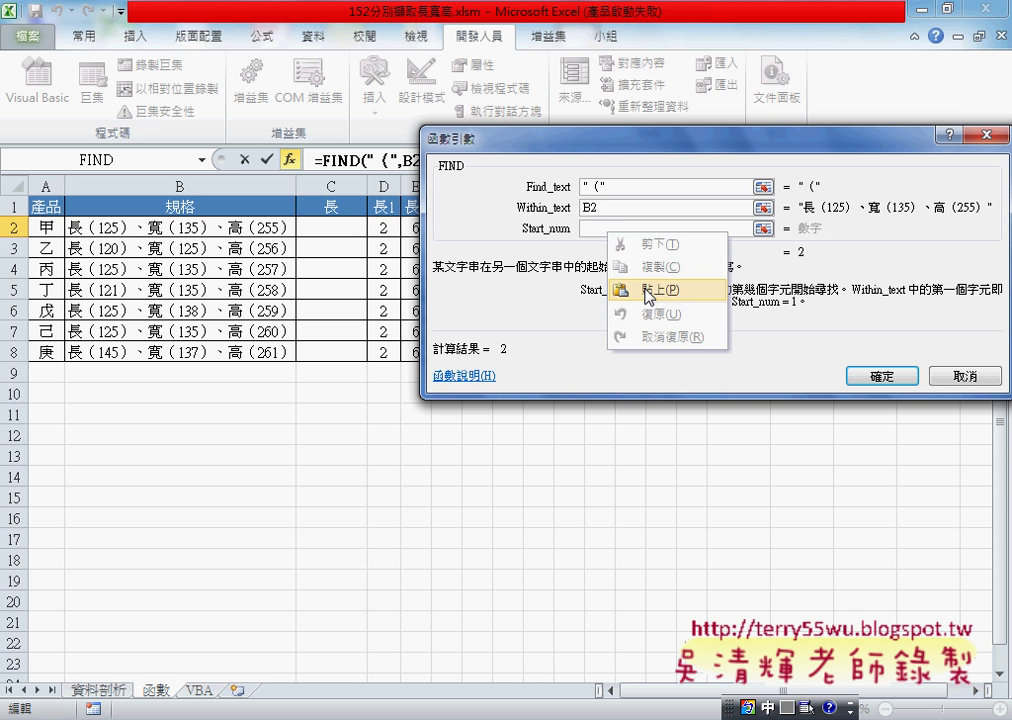
pyautogui.click(646, 290)
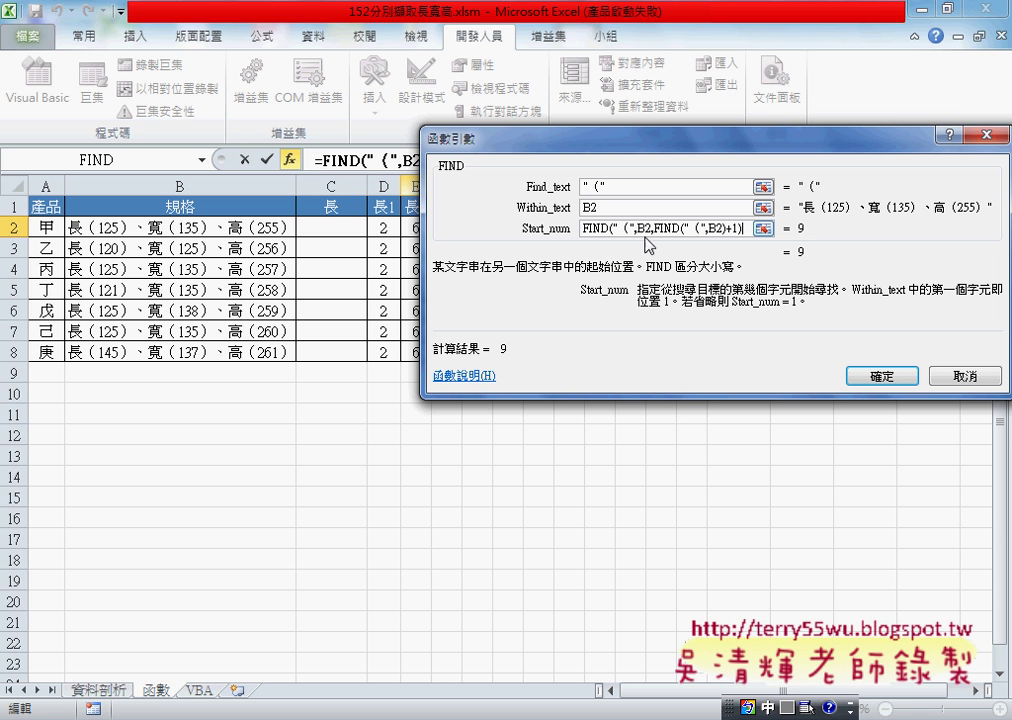
pyautogui.write('+')
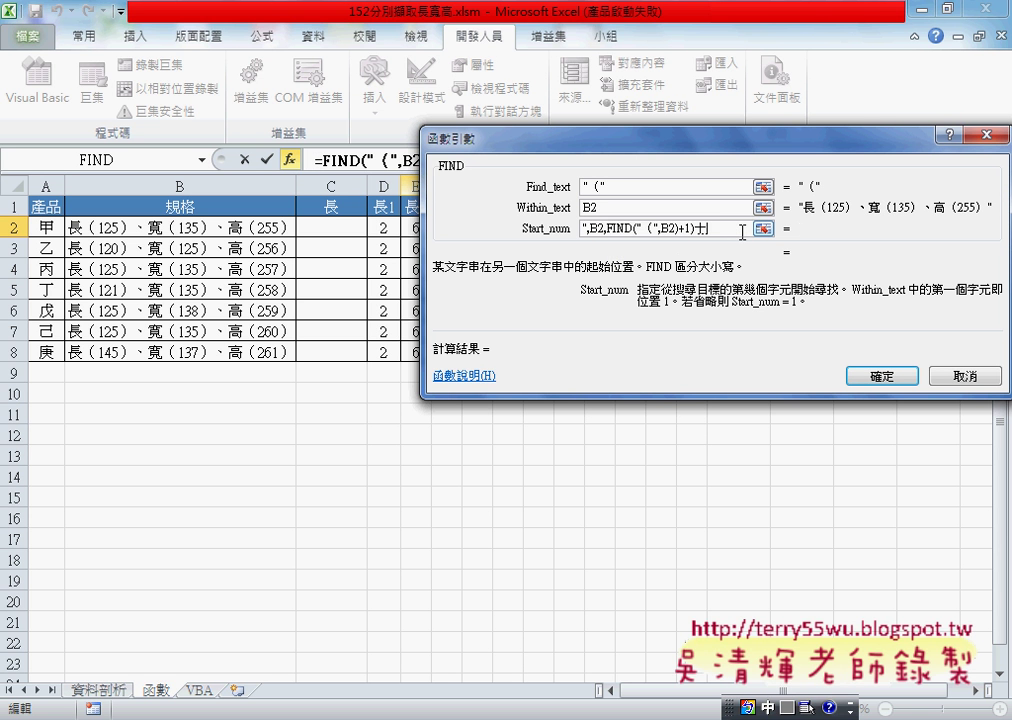
pyautogui.write('1')
pyautogui.press('BackSpace')
pyautogui.press('BackSpace')
pyautogui.write('+')
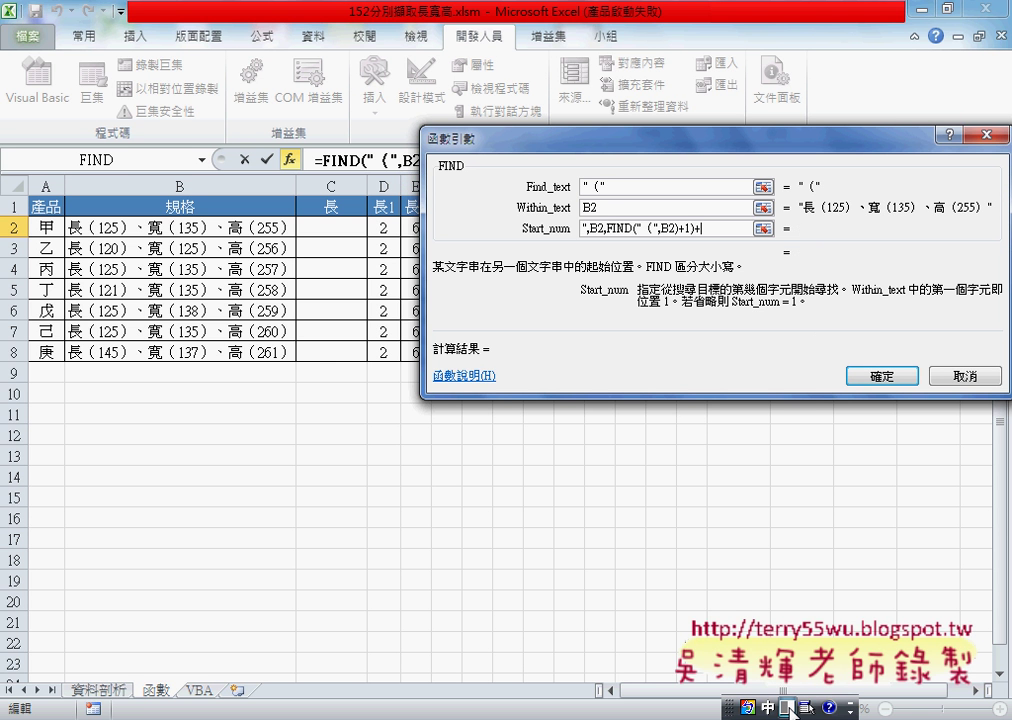
pyautogui.write('1')
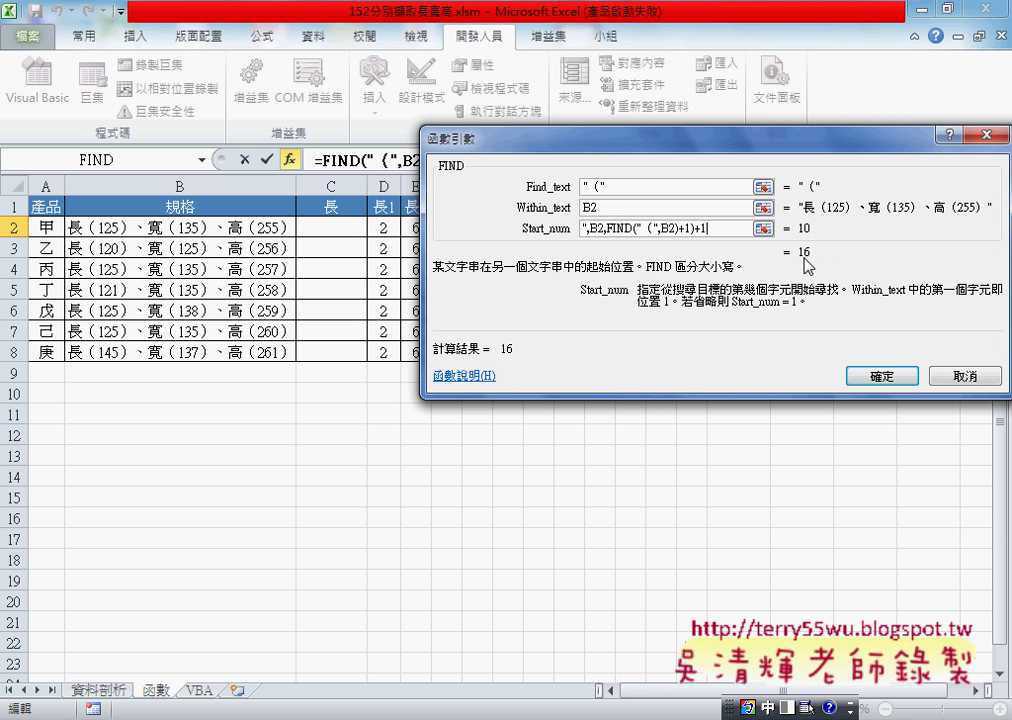
pyautogui.click(881, 375)
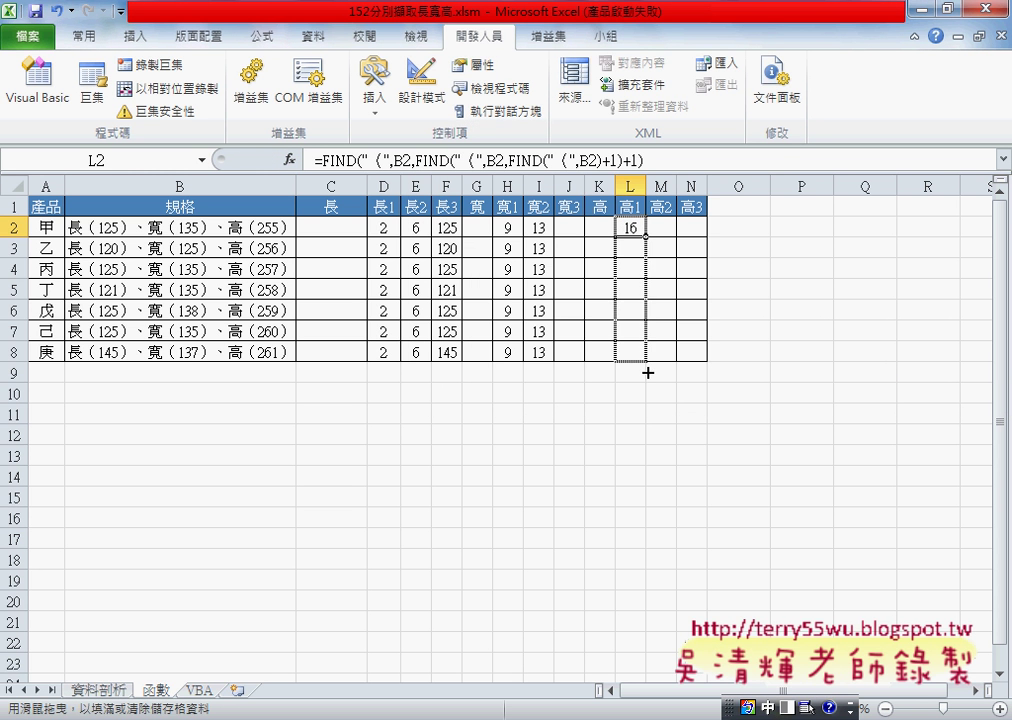
# - Fill L2's triple-nested FIND formula down through L8
pyautogui.moveTo(646, 234); pyautogui.dragTo(646, 358)
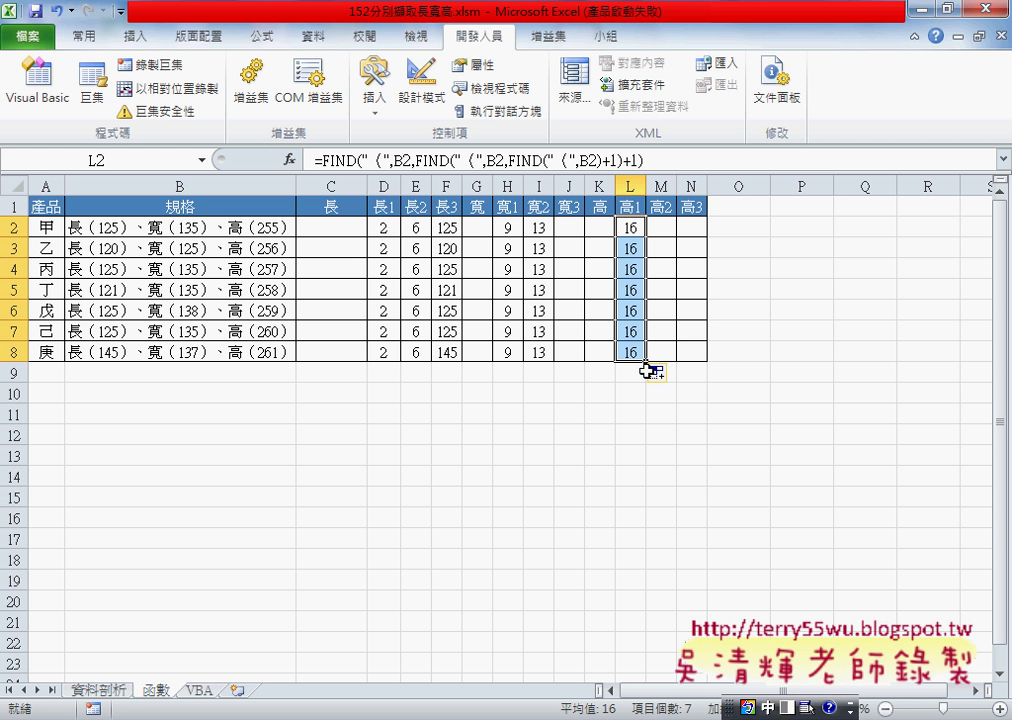
pyautogui.click(414, 228)
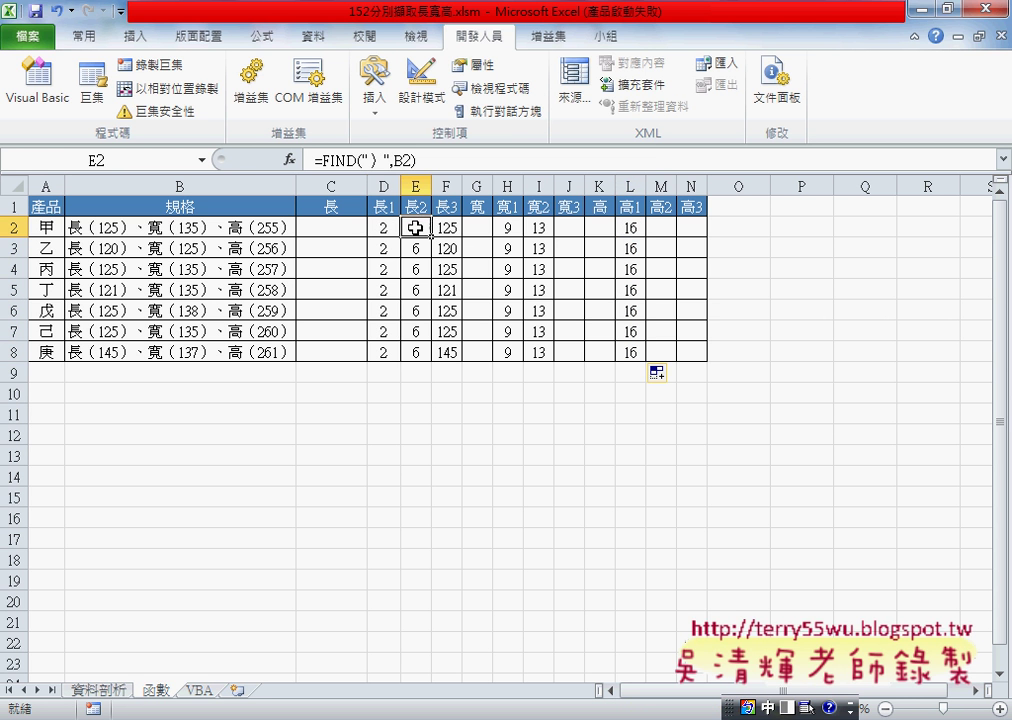
pyautogui.click(441, 228)
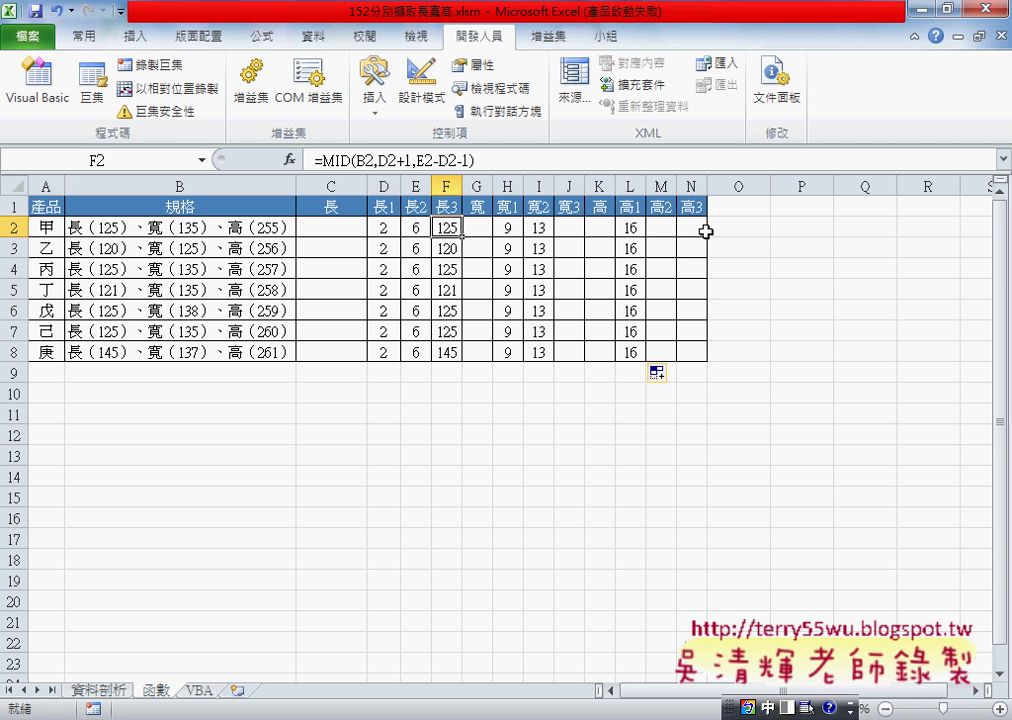
pyautogui.hotkey('alt', 'F11')
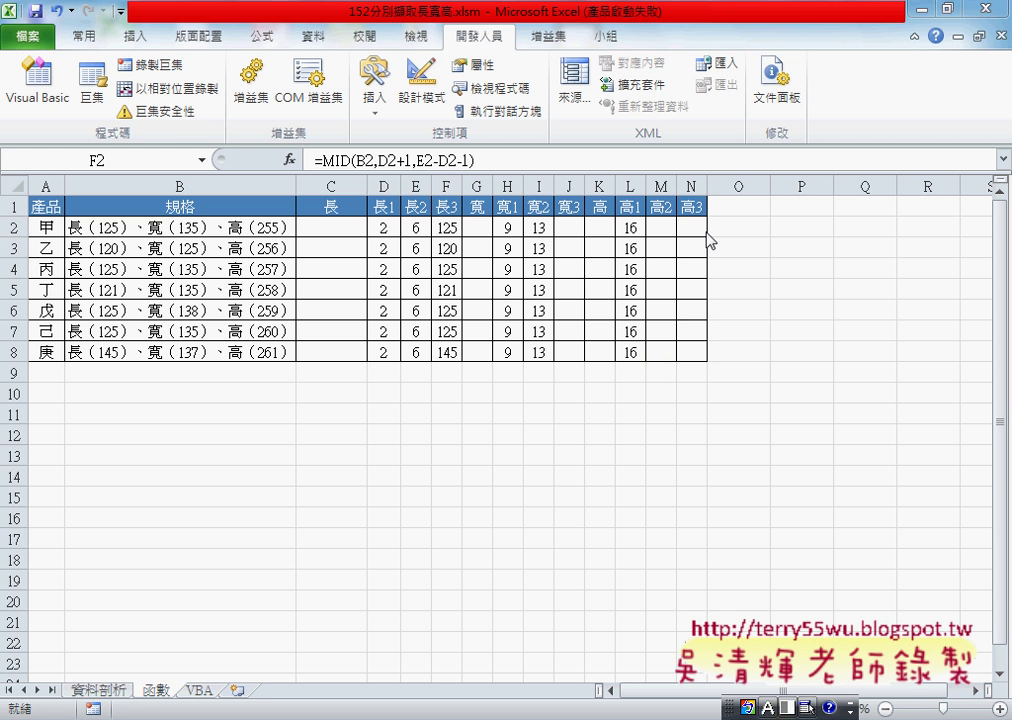